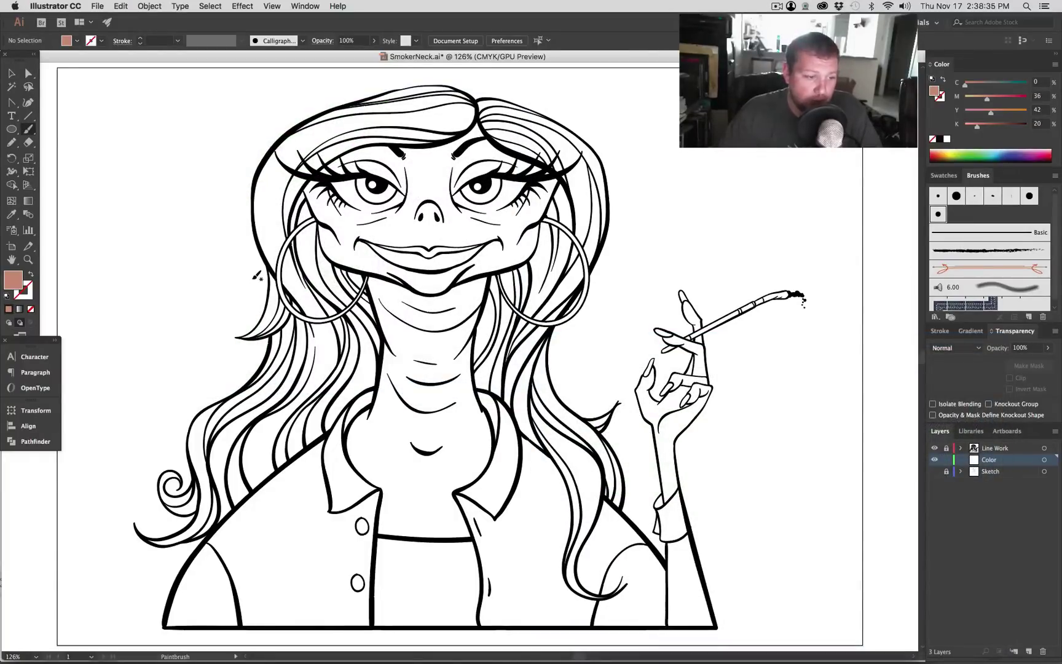
- Swap the skin tone to the stroke, paint a solid circle above the artboard's upper-left corner with the Paintbrush, and inspect its path
key("space")
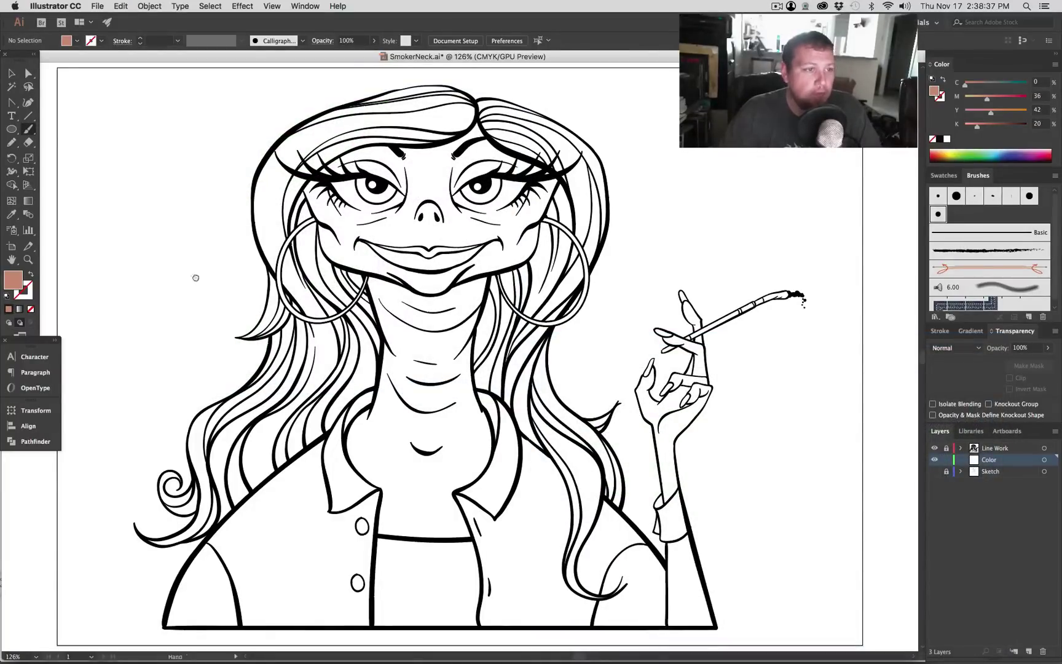
left_click_drag(194, 272, 315, 313)
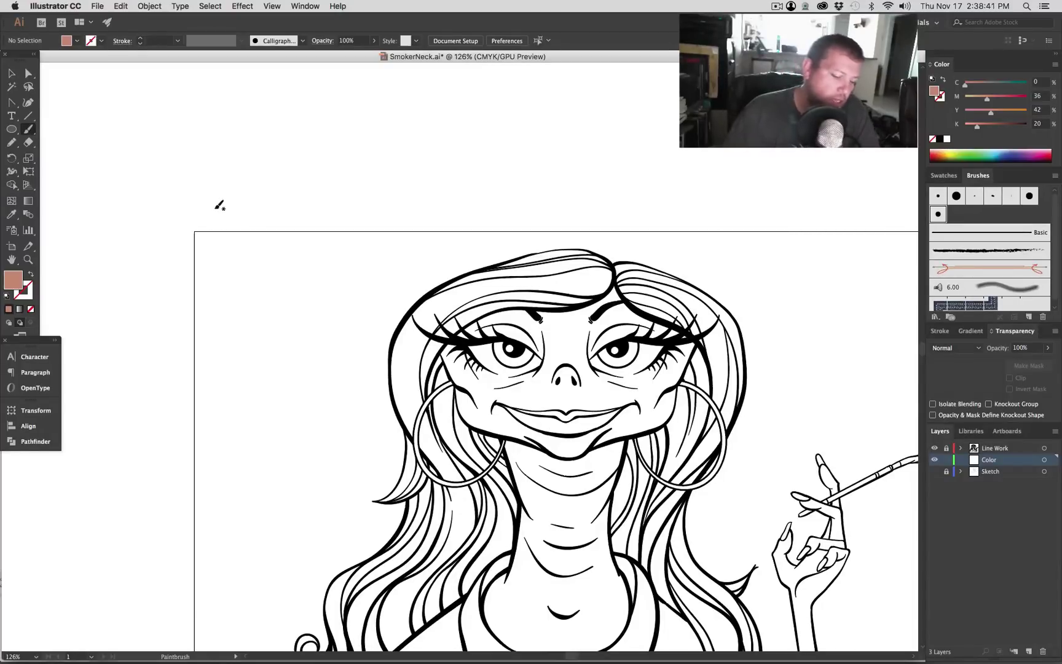
key("shift+x")
mouse_move(259, 176)
left_mouse_down()
mouse_move(231, 244)
mouse_move(260, 263)
mouse_move(313, 244)
mouse_move(318, 208)
mouse_move(297, 181)
mouse_move(265, 173)
mouse_move(242, 185)
mouse_move(258, 248)
mouse_move(301, 202)
mouse_move(233, 223)
mouse_move(307, 228)
mouse_move(242, 221)
mouse_move(281, 198)
mouse_move(288, 228)
mouse_move(289, 217)
mouse_move(254, 222)
mouse_move(280, 204)
left_mouse_up()
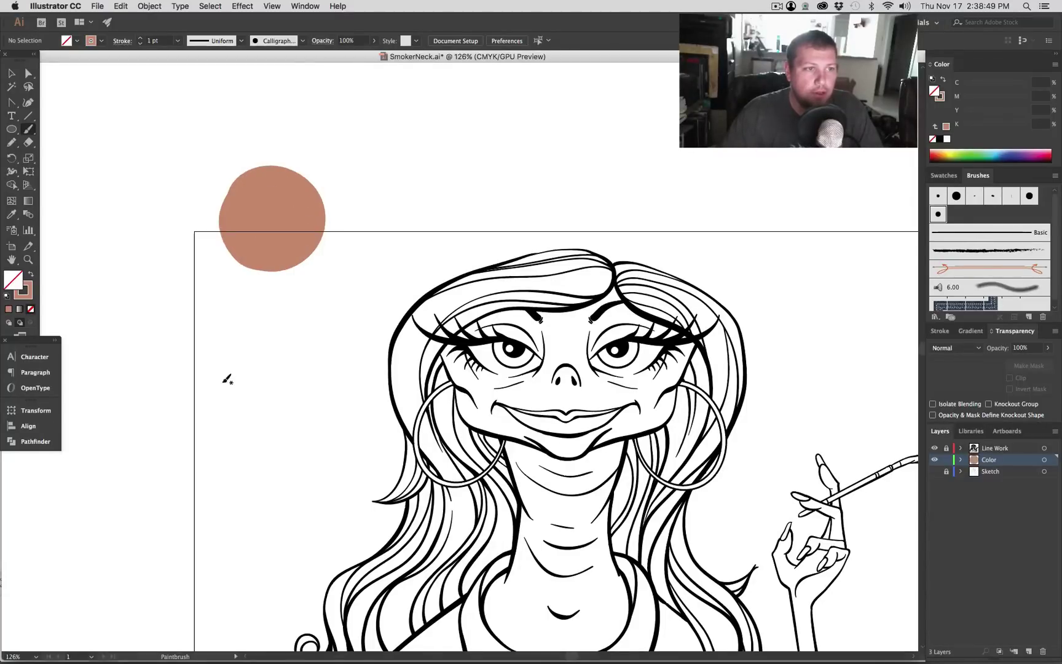
key("v")
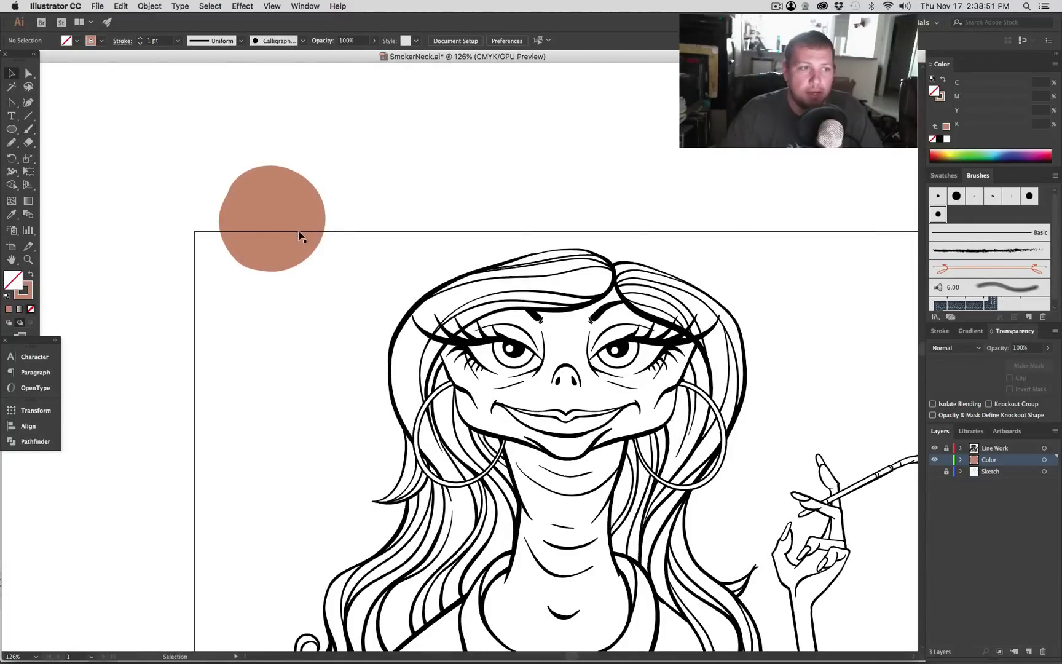
left_click(304, 243)
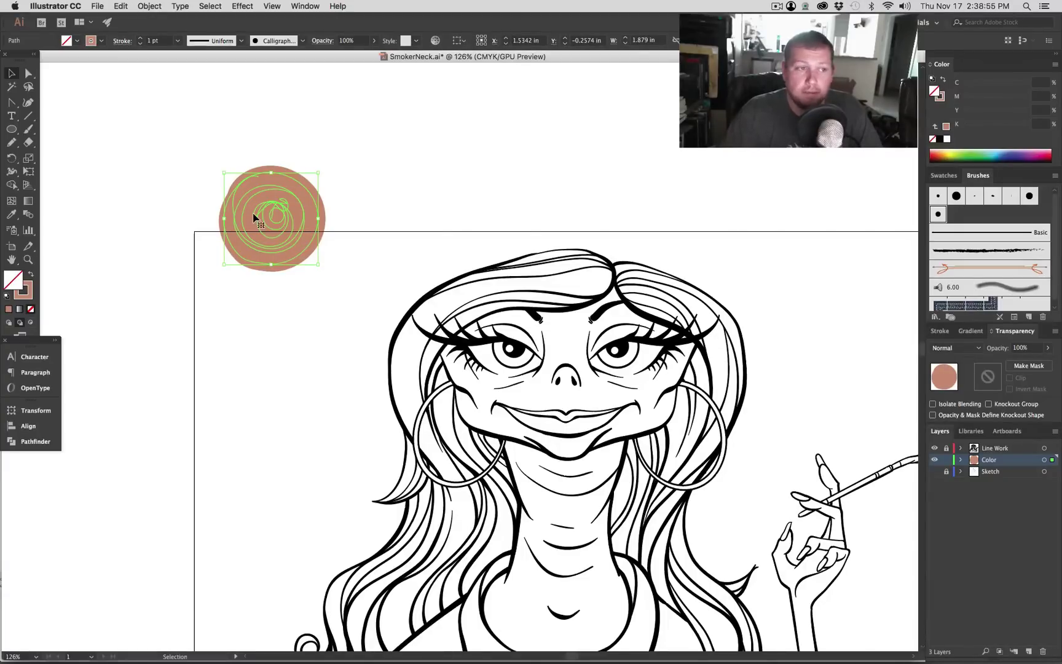
key("super+shift+a")
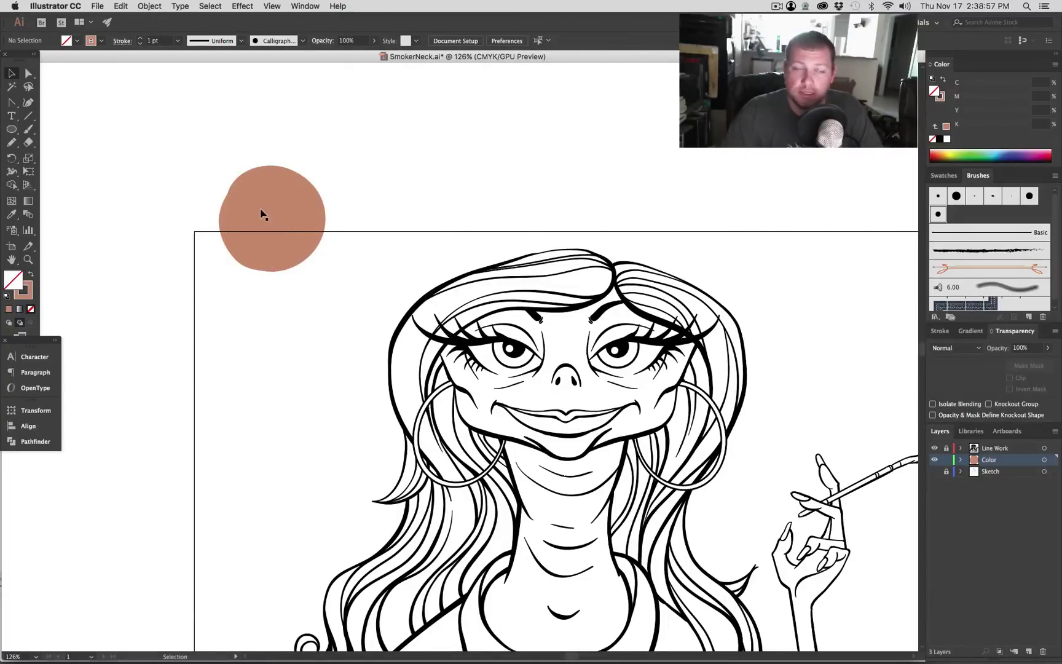
- Paint a second solid skin-tone circle beside the first with the Blob Brush and select it to inspect its outline
key("shift+b")
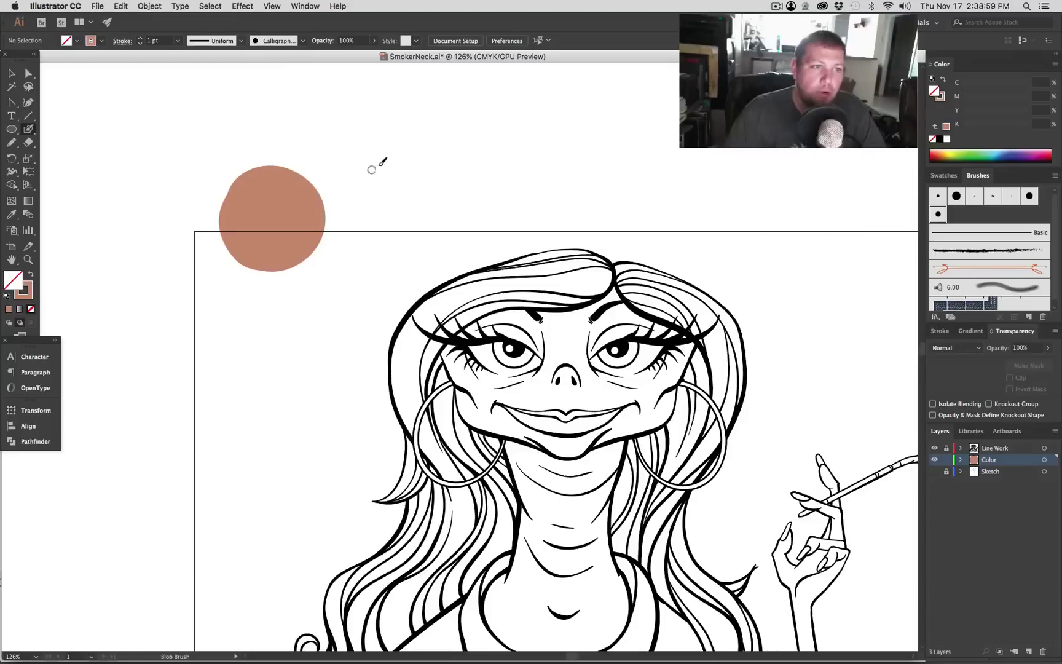
mouse_move(385, 158)
left_mouse_down()
mouse_move(363, 223)
mouse_move(439, 216)
mouse_move(410, 153)
mouse_move(364, 213)
mouse_move(418, 235)
mouse_move(428, 171)
mouse_move(364, 199)
mouse_move(435, 209)
mouse_move(386, 174)
mouse_move(415, 220)
mouse_move(394, 182)
mouse_move(418, 214)
mouse_move(404, 187)
left_mouse_up()
key("v")
left_click(412, 218)
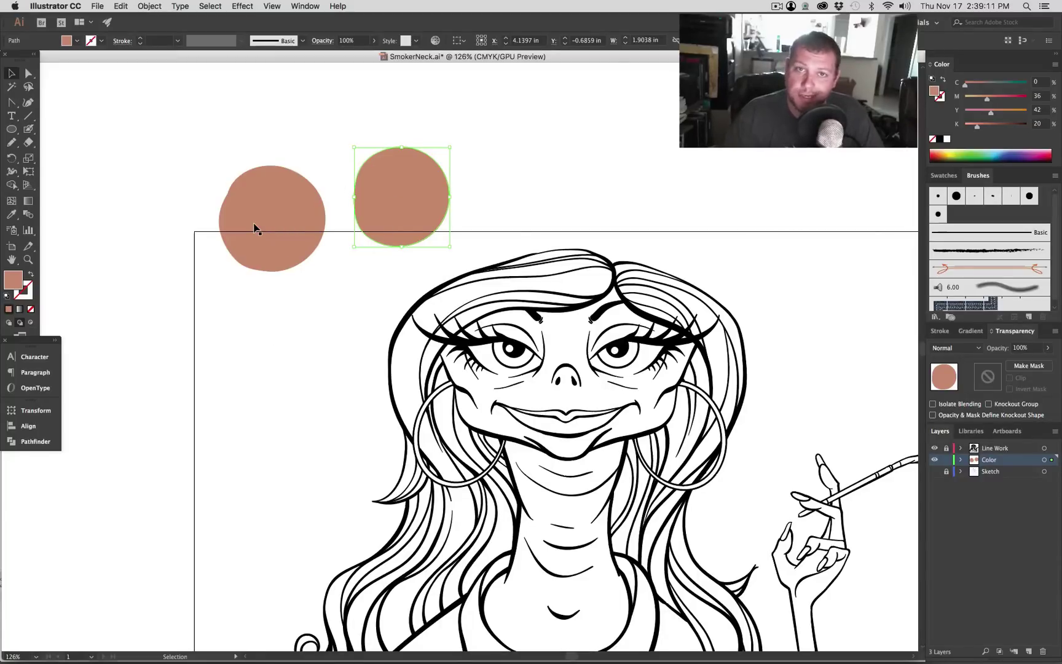
scroll(385, 212, "up", 2)
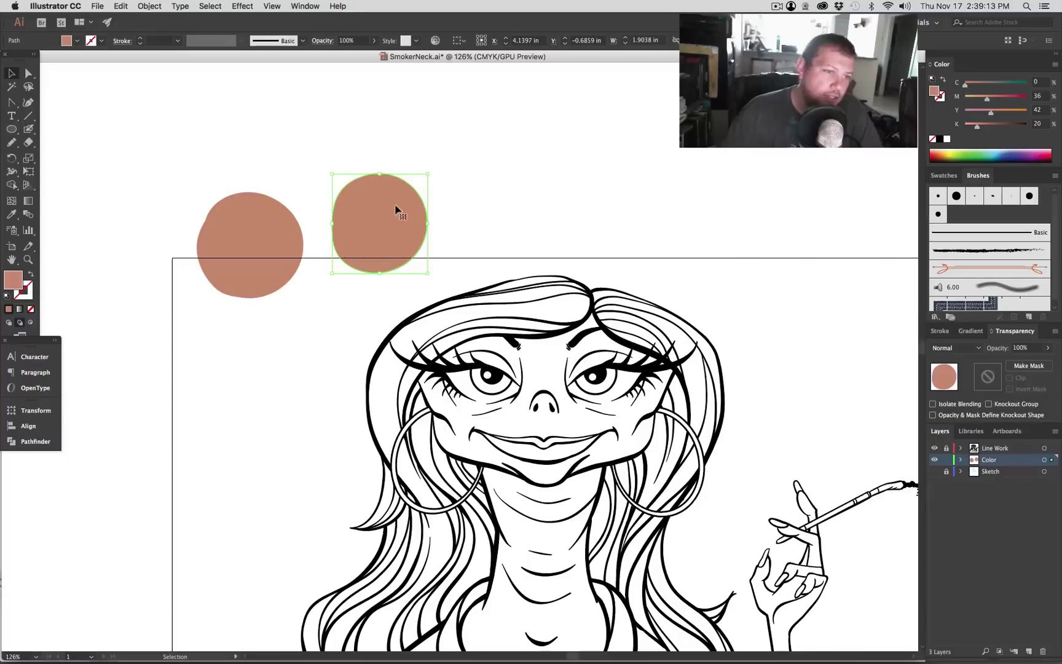
- Paint another circle overlapping the first with the Paintbrush, and move the two circles to check that they are separate paths
key("shift+super+a")
key("b")
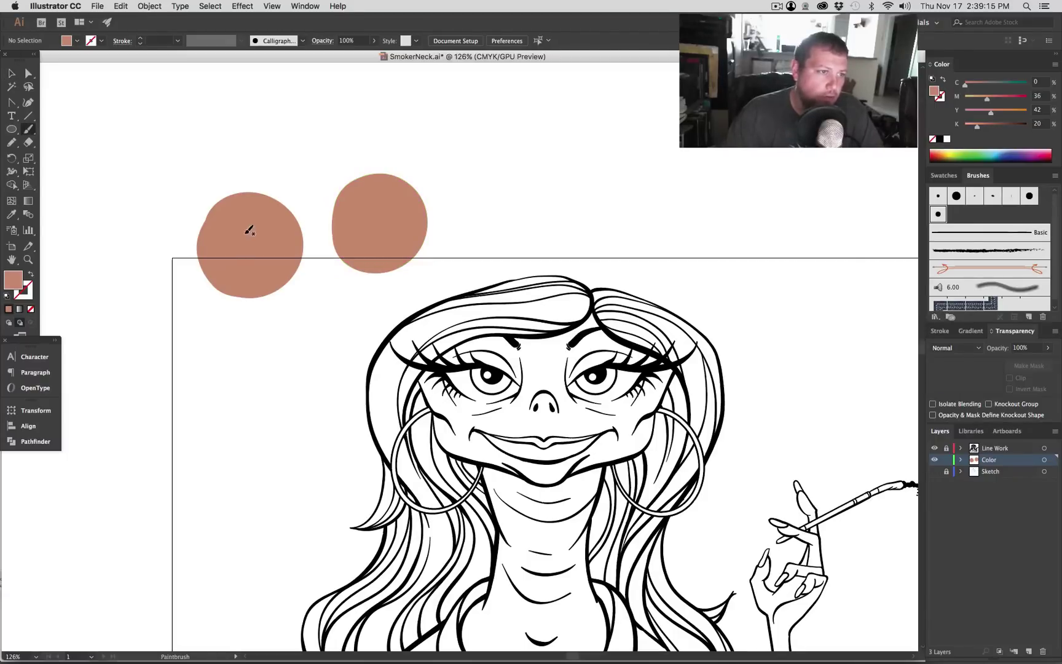
mouse_move(213, 223)
left_mouse_down()
mouse_move(181, 254)
mouse_move(195, 169)
mouse_move(201, 247)
mouse_move(174, 182)
mouse_move(218, 205)
mouse_move(173, 235)
mouse_move(159, 187)
mouse_move(216, 202)
mouse_move(203, 218)
mouse_move(199, 193)
left_mouse_up()
left_click_drag(161, 233, 190, 230)
key("shift+x")
key("v")
left_click(210, 232)
left_click_drag(201, 173, 161, 136)
left_click_drag(243, 214, 217, 227)
left_click(240, 156)
left_click(223, 193)
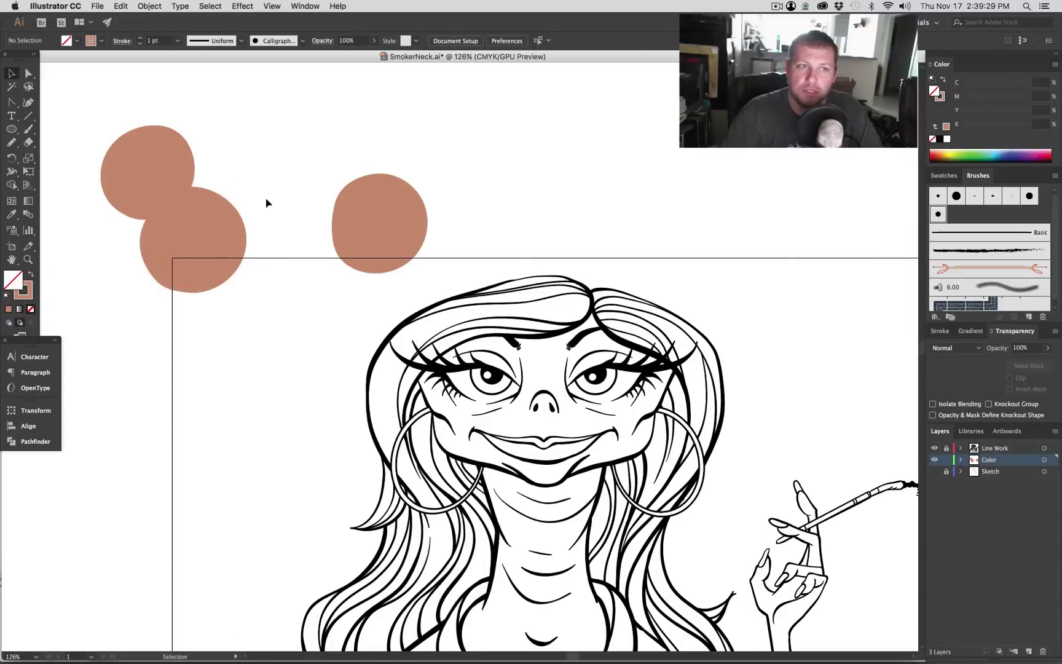
- Extend the Blob Brush circle with an overlapping skin-tone blob and select the shape to inspect its outline
left_click(368, 225)
key("super+shift+a")
key("shift+b")
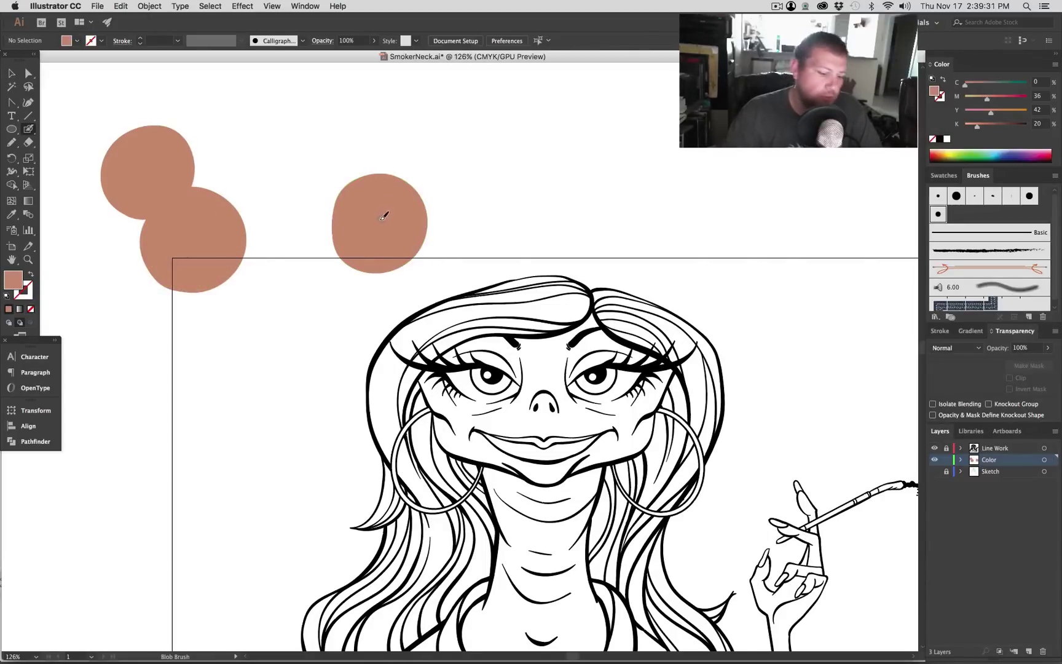
key("shift+x")
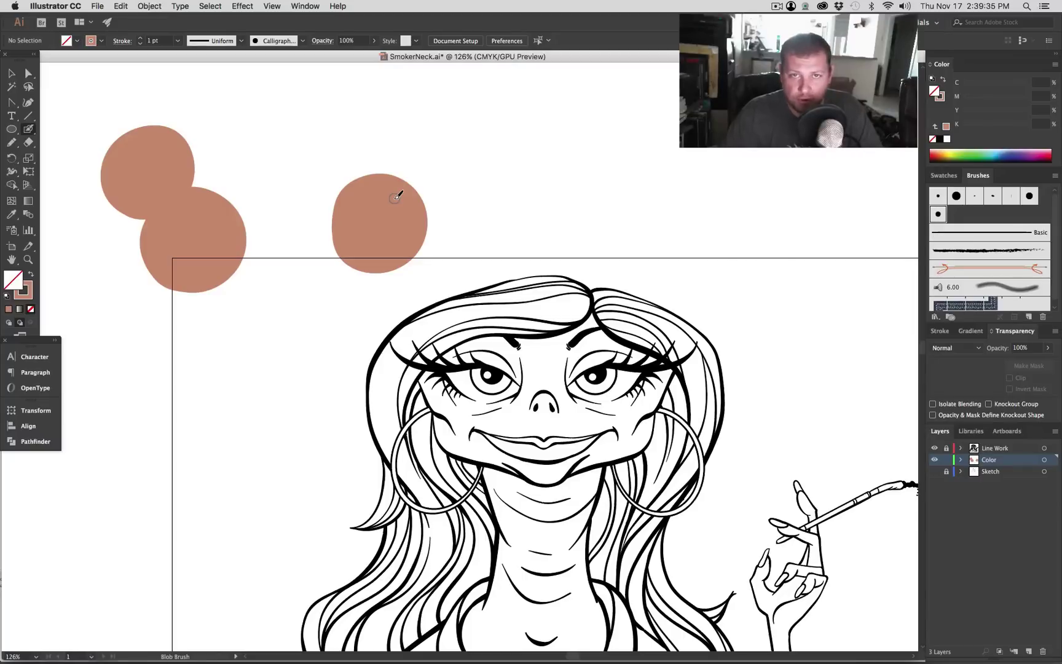
mouse_move(450, 173)
left_mouse_down()
mouse_move(421, 175)
mouse_move(433, 209)
mouse_move(445, 191)
left_mouse_up()
key("v")
left_click(427, 221)
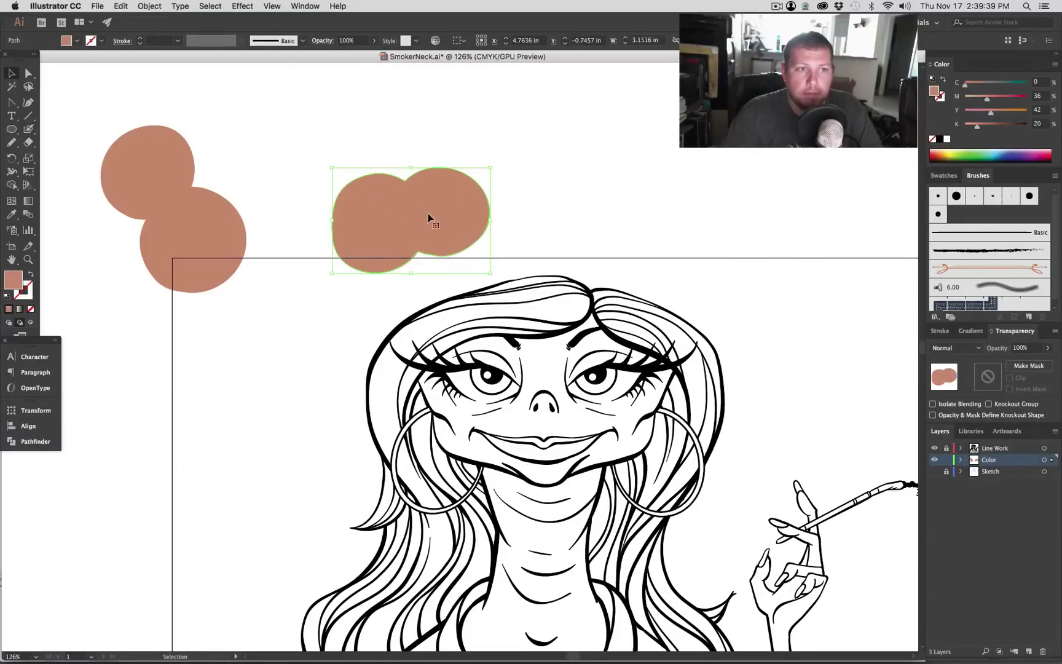
double_click(426, 216)
key("Escape")
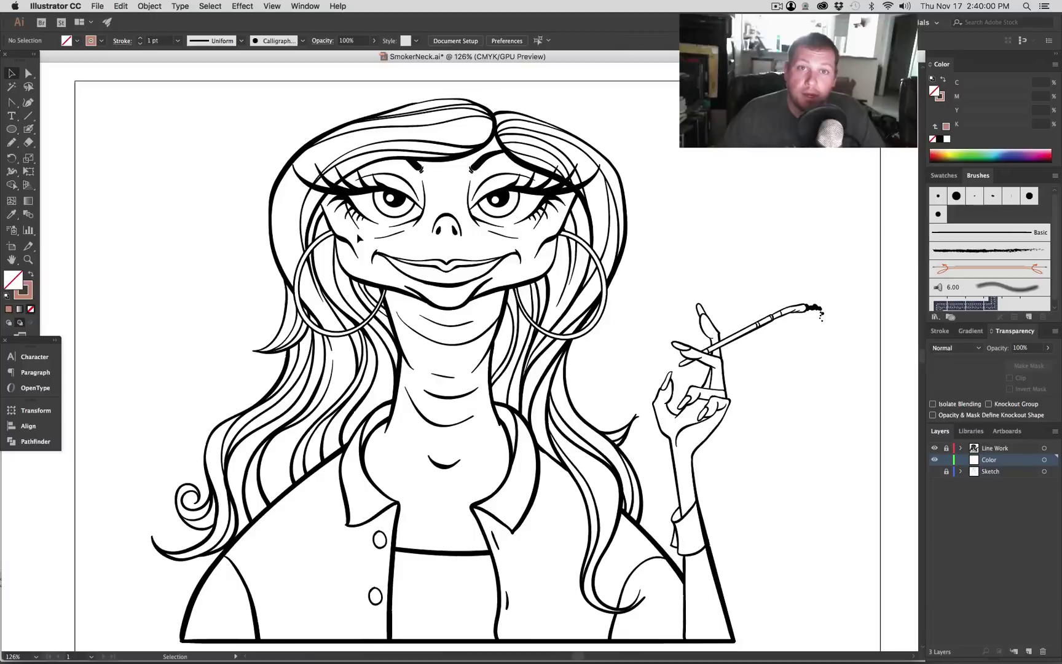
- Review the layer setup by toggling the visibility of the Line Work and Sketch layers
left_click_drag(407, 273, 412, 257)
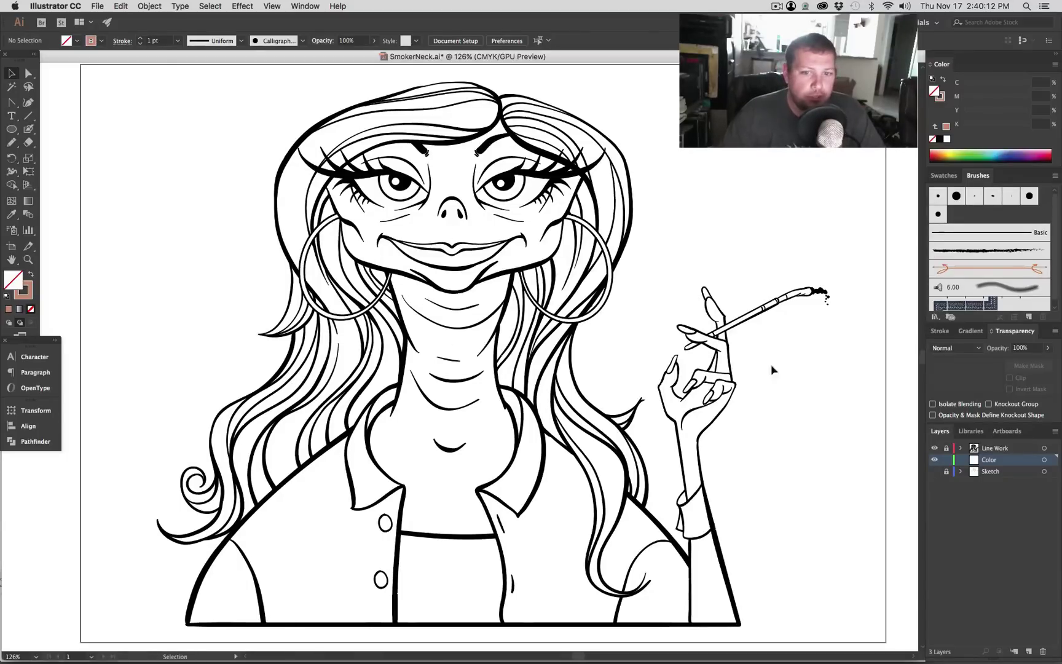
left_click(936, 450)
left_click(935, 449)
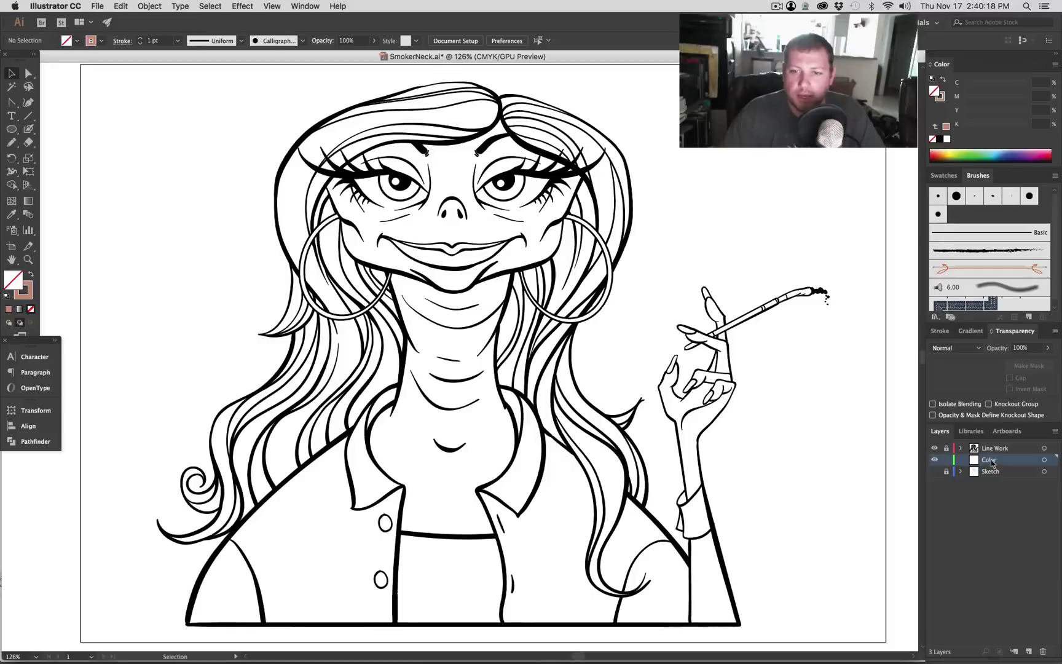
key("shift+b")
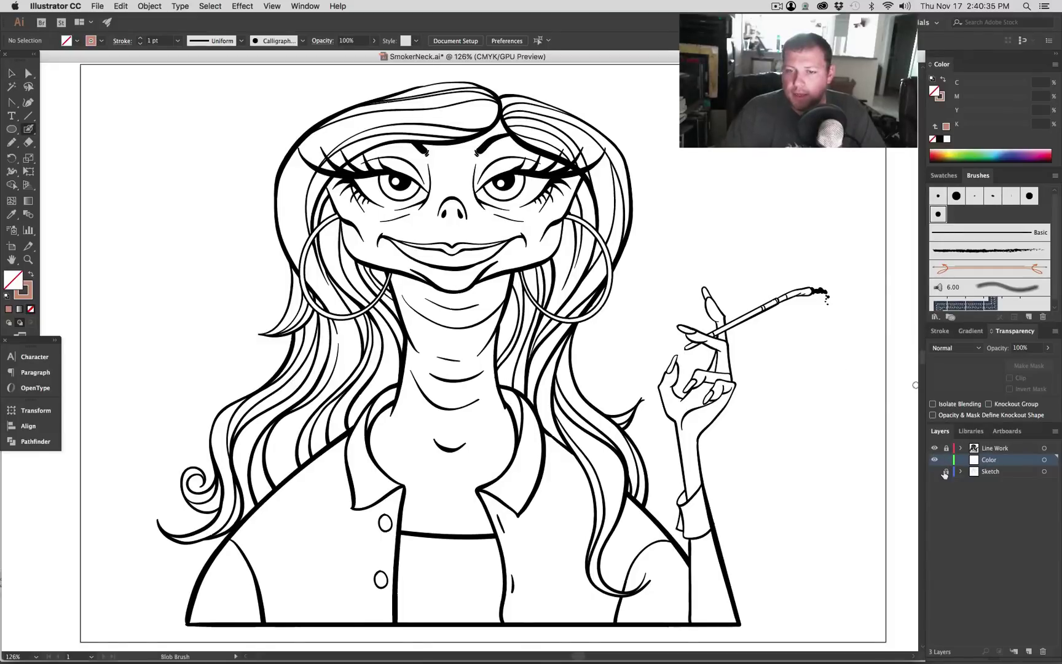
left_click(934, 449)
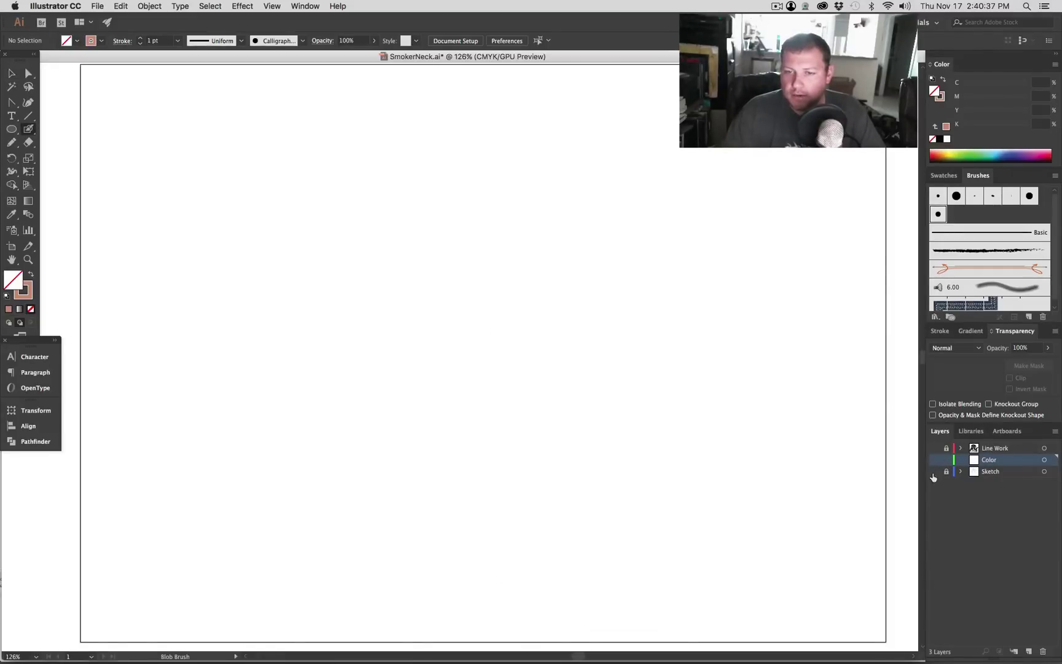
left_click(934, 472)
left_click(935, 471)
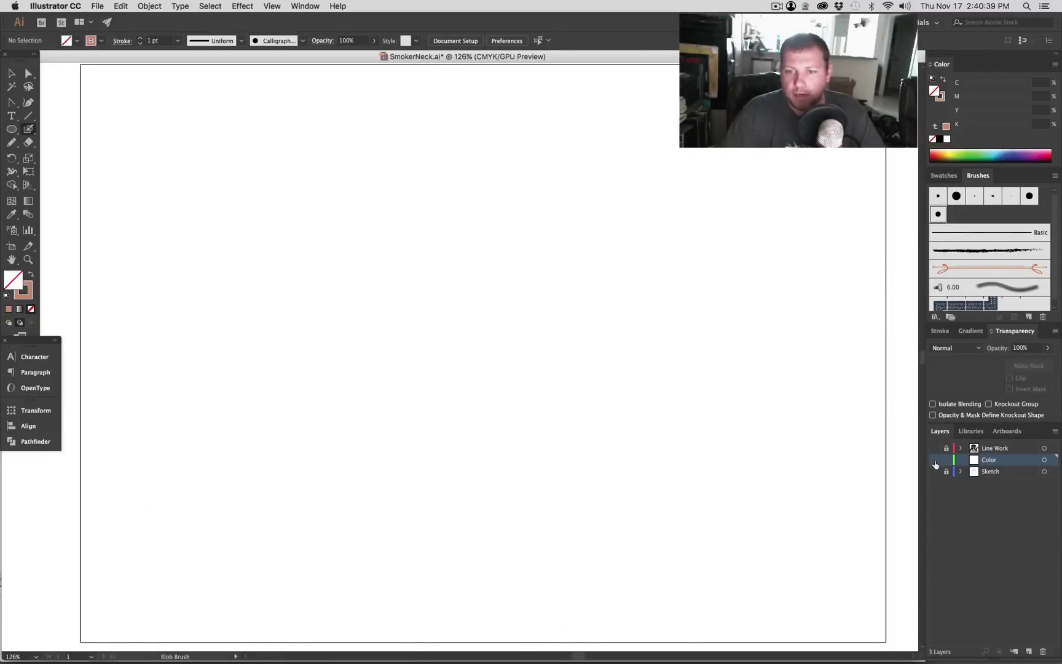
left_click(935, 449)
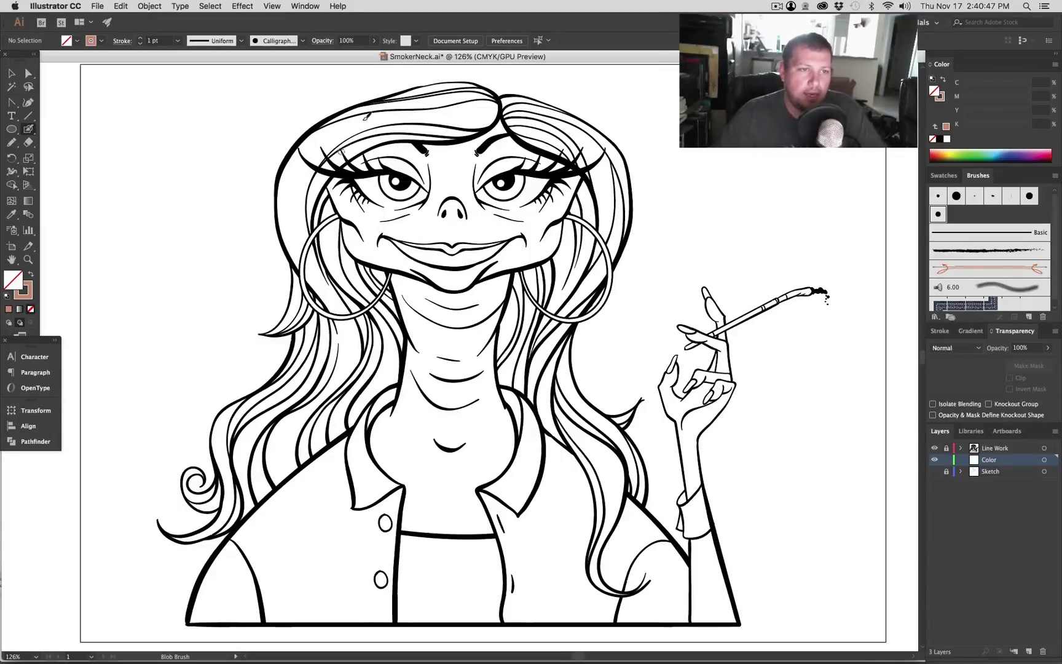
- Trace the left edge of the face and neck in skin tone with the Blob Brush on the Color layer, and select the shape
key("z")
left_click_drag(286, 115, 592, 339)
key("shift+b")
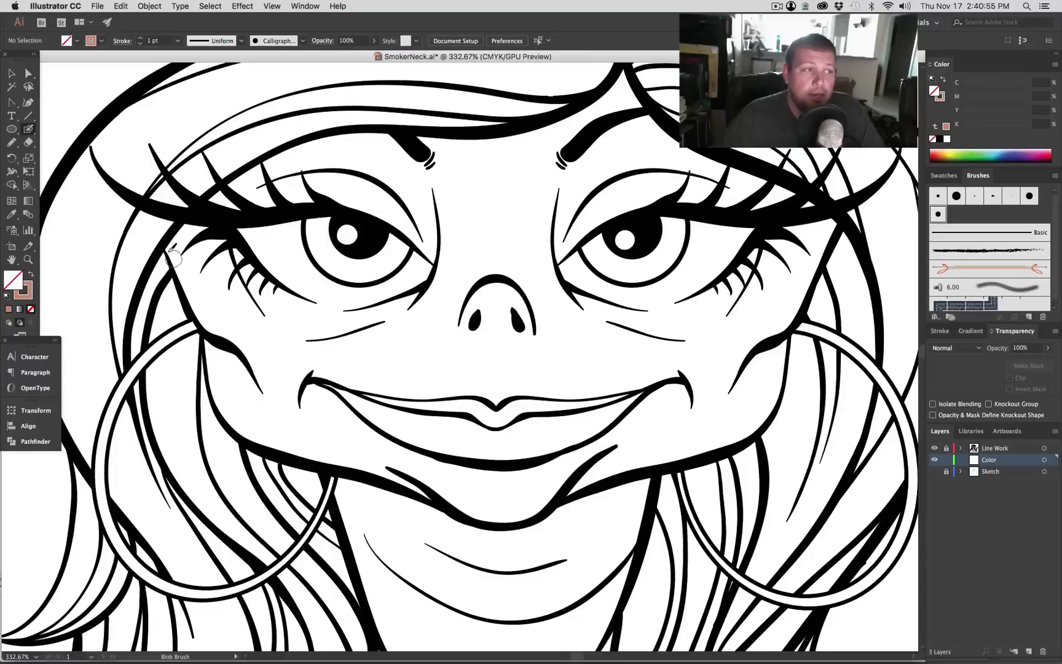
mouse_move(26, 129)
left_mouse_down()
mouse_move(74, 132)
mouse_move(79, 143)
mouse_move(54, 142)
mouse_move(83, 144)
left_mouse_up()
mouse_move(166, 243)
left_mouse_down()
mouse_move(203, 311)
mouse_move(234, 335)
mouse_move(210, 237)
mouse_move(220, 292)
mouse_move(241, 322)
mouse_move(285, 351)
mouse_move(382, 359)
mouse_move(334, 248)
mouse_move(310, 304)
mouse_move(348, 434)
mouse_move(325, 255)
mouse_move(283, 463)
left_mouse_up()
key("v")
scroll(326, 329, "up", 10)
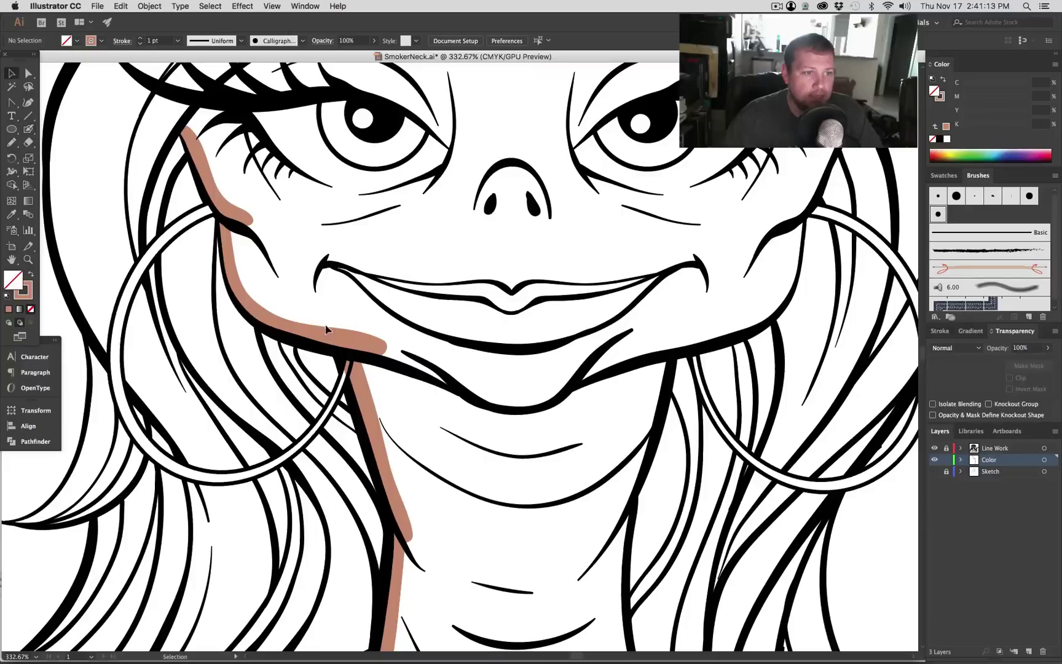
left_click(328, 334)
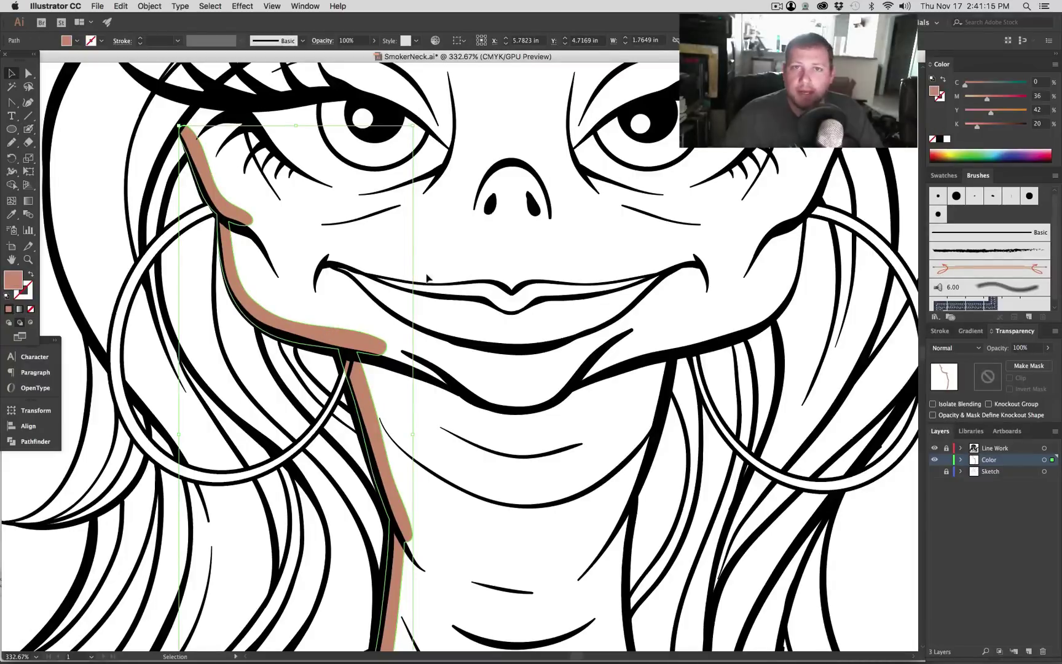
- Continue the skin-tone Blob Brush outline around the chest, right side of the neck, cheek and hairline to enclose the skin area
scroll(354, 384, "down", 10)
key("ctrl+shift+a")
key("shift+b")
mouse_move(367, 253)
left_mouse_down()
mouse_move(325, 279)
mouse_move(298, 338)
mouse_move(318, 395)
mouse_move(394, 466)
mouse_move(342, 226)
left_mouse_up()
mouse_move(341, 227)
left_mouse_down()
mouse_move(355, 325)
mouse_move(553, 346)
mouse_move(506, 372)
mouse_move(473, 430)
left_mouse_up()
mouse_move(451, 356)
left_mouse_down()
mouse_move(546, 297)
mouse_move(572, 208)
mouse_move(526, 319)
mouse_move(521, 383)
mouse_move(506, 219)
mouse_move(486, 369)
left_mouse_up()
mouse_move(492, 338)
left_mouse_down()
mouse_move(536, 200)
mouse_move(510, 344)
left_mouse_up()
mouse_move(495, 316)
left_mouse_down()
mouse_move(568, 296)
mouse_move(633, 193)
mouse_move(578, 335)
mouse_move(627, 209)
mouse_move(428, 110)
mouse_move(592, 212)
left_mouse_up()
mouse_move(535, 178)
left_mouse_down()
mouse_move(514, 197)
mouse_move(296, 254)
mouse_move(437, 205)
left_mouse_up()
mouse_move(274, 307)
left_mouse_down()
mouse_move(320, 258)
mouse_move(624, 192)
left_mouse_up()
scroll(600, 208, "right", 5)
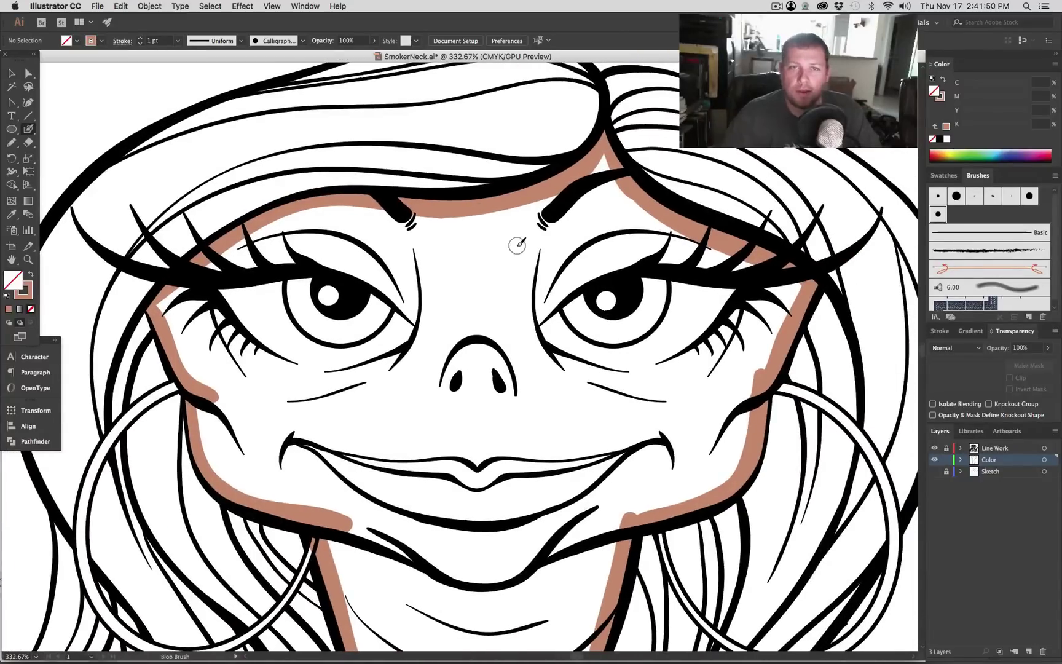
- Hide the Line Work layer so only the painted skin outline is shown
key("super+minus")
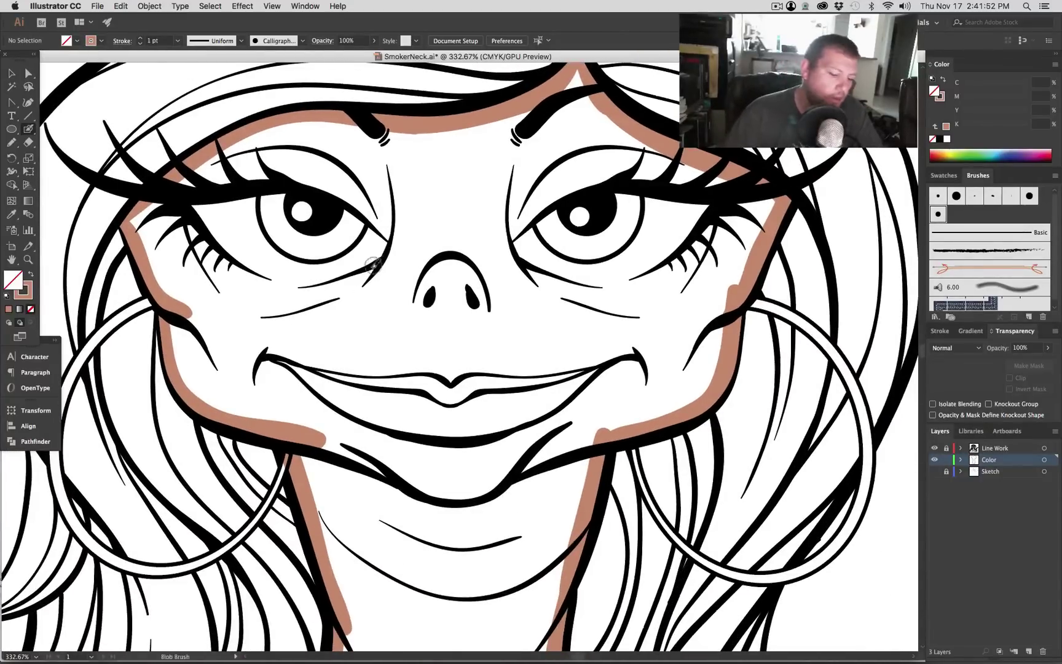
key("super+minus")
key("super+minus")
key("super+minus")
scroll(286, 269, "down", 3)
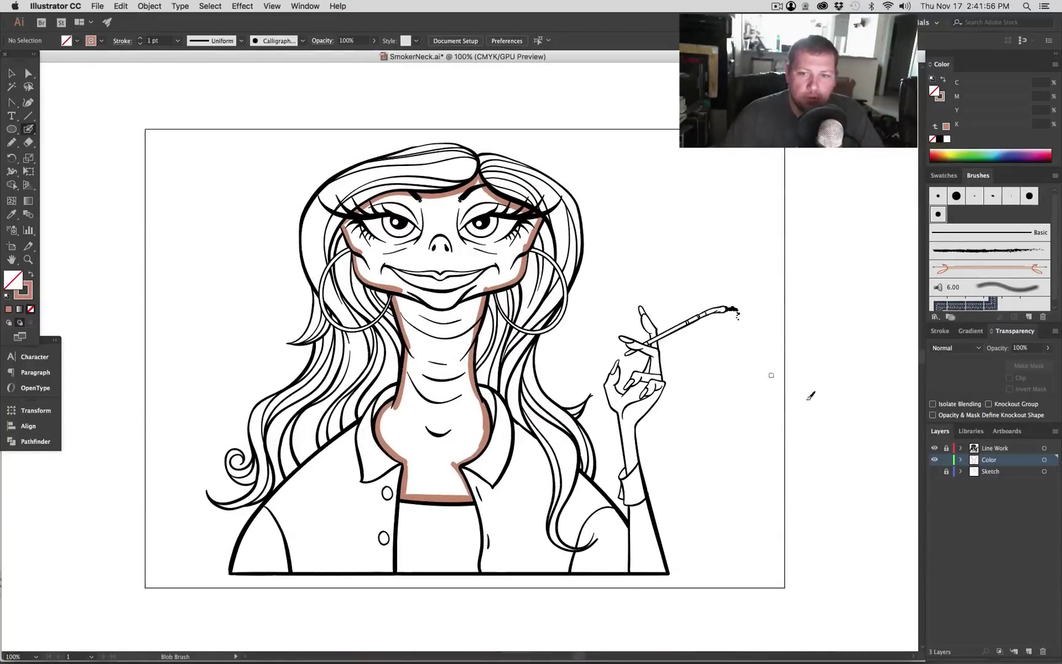
left_click(934, 448)
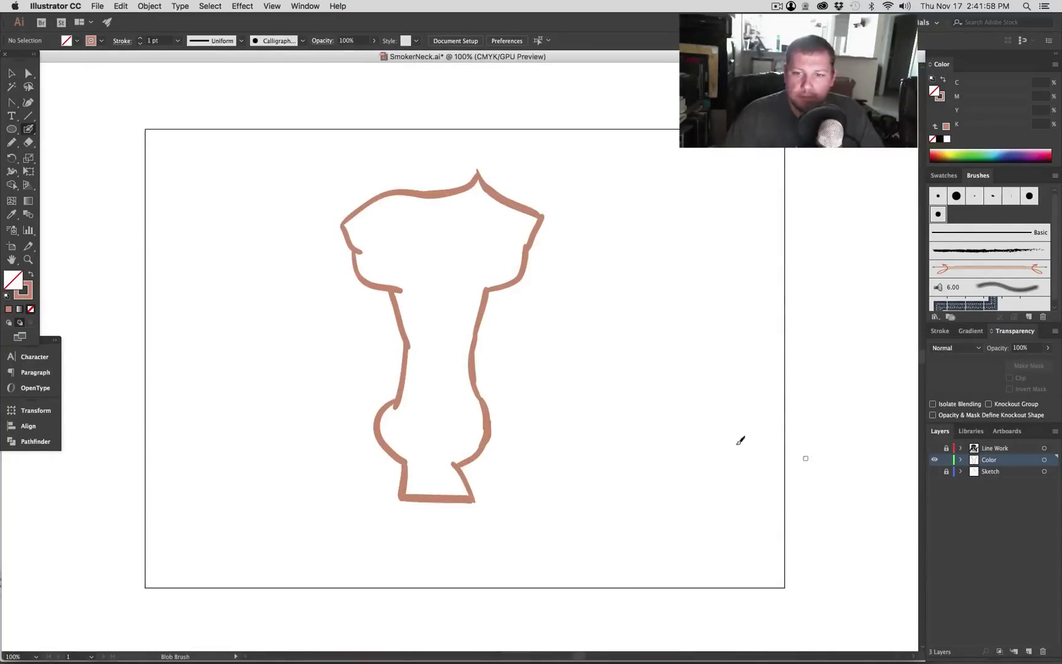
- Examine the skin outline from the head down to the chest for gaps
key("z")
left_click_drag(437, 224, 605, 372)
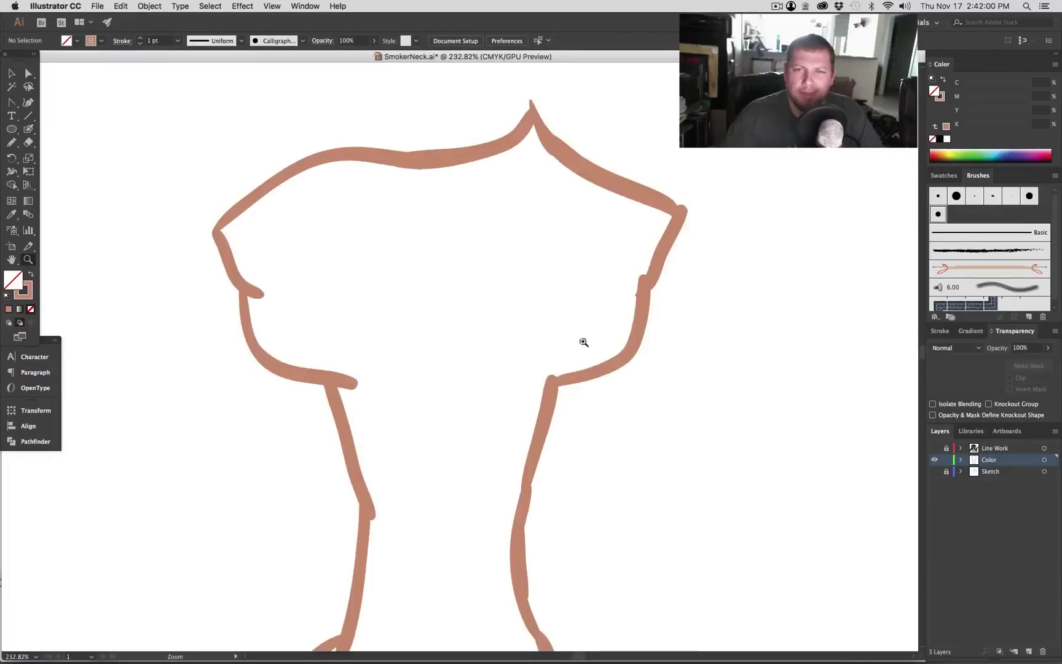
scroll(500, 332, "down", 3)
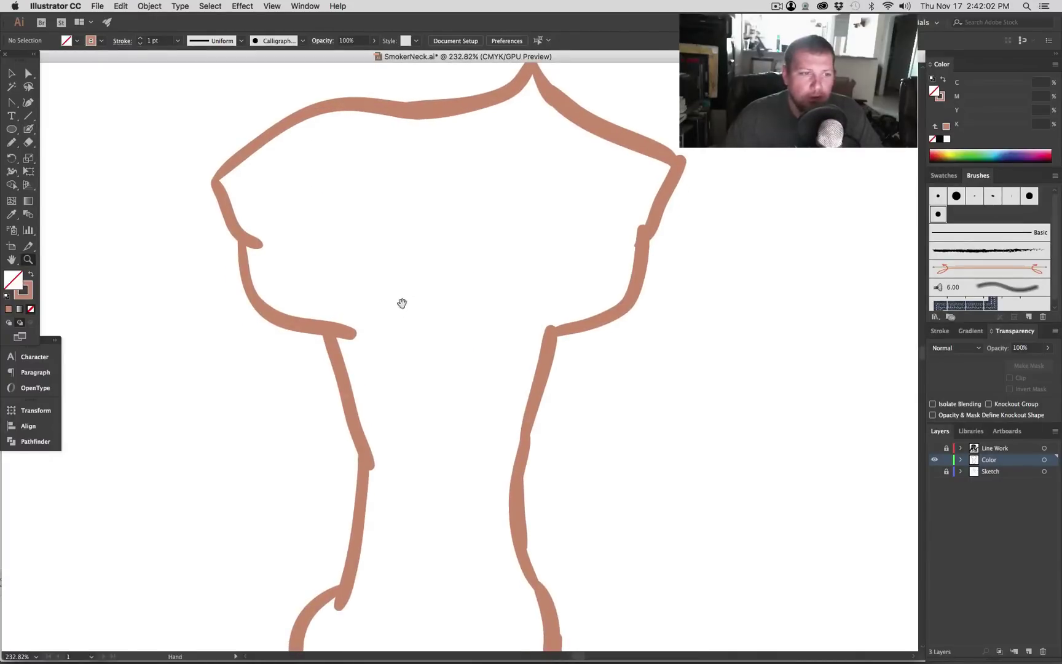
scroll(403, 305, "down", 2)
left_click_drag(401, 307, 401, 313)
key("v")
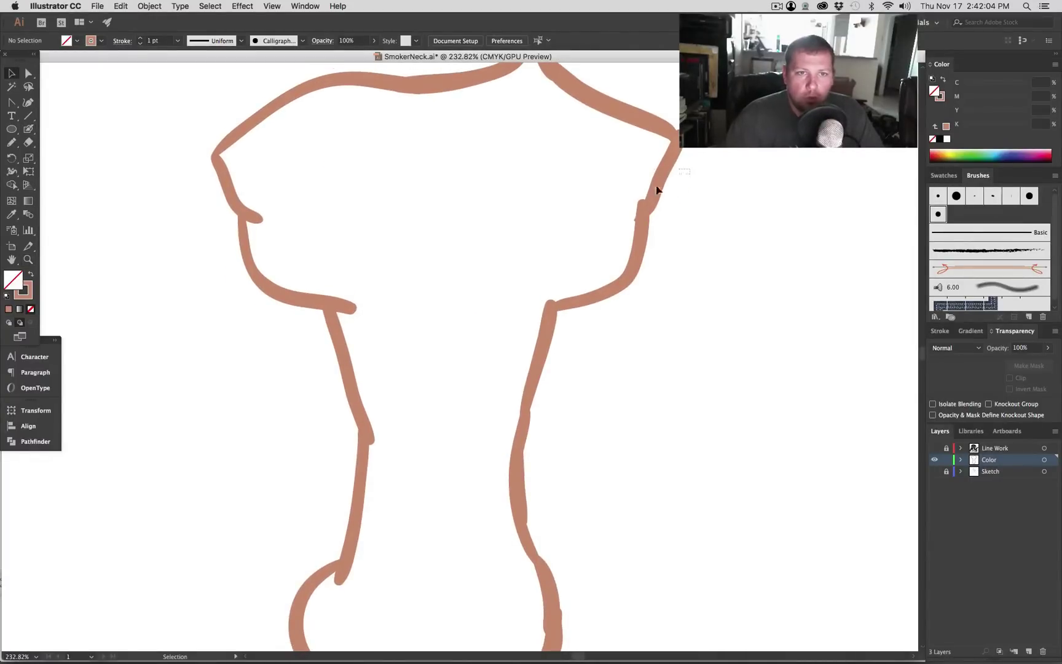
left_click(623, 288)
left_click(584, 316)
scroll(531, 357, "down", 2)
scroll(531, 356, "down", 5)
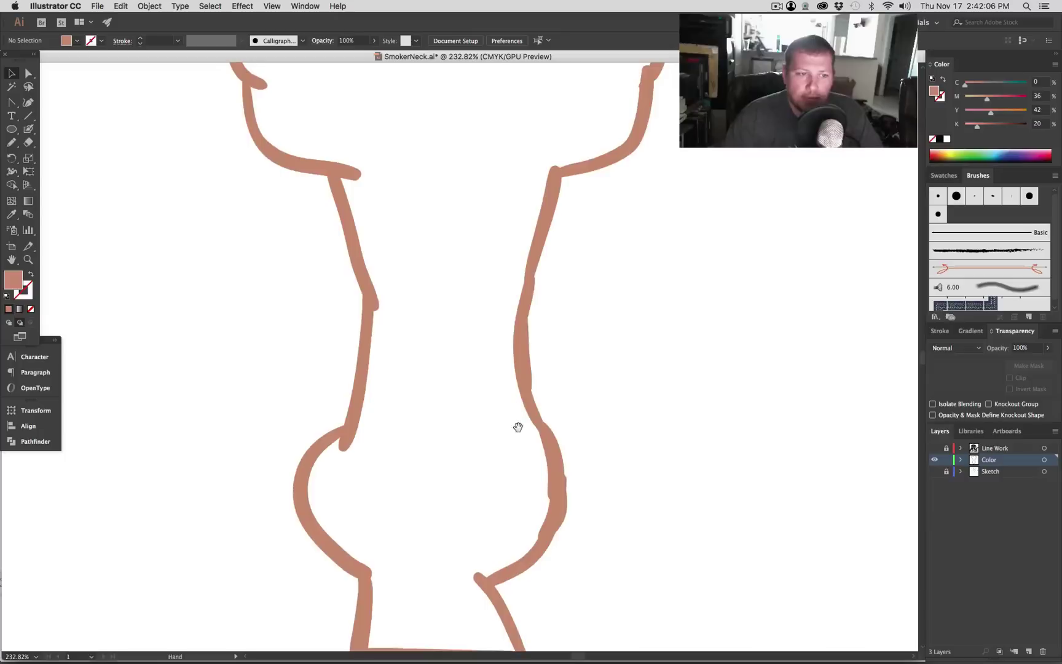
scroll(517, 411, "down", 6)
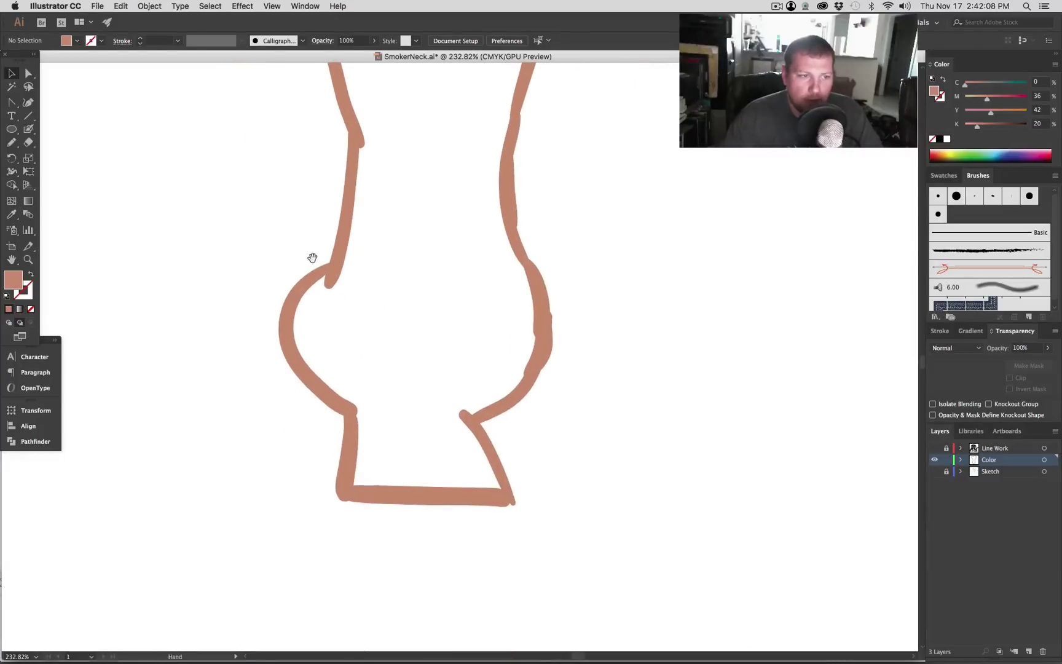
scroll(315, 256, "up", 4)
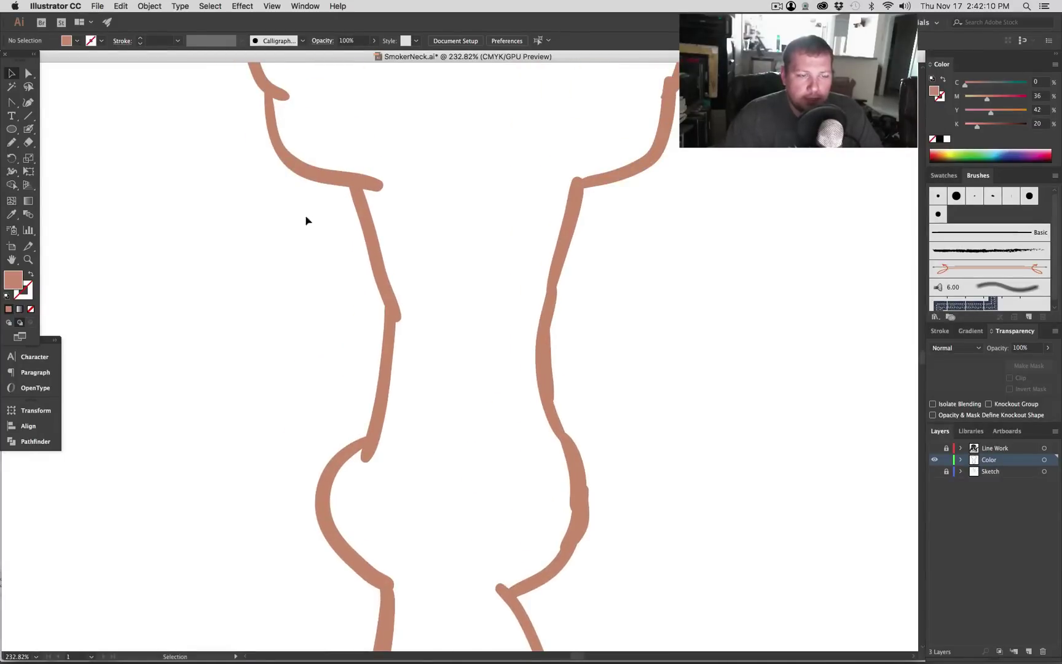
- Paint a closed skin-tone ring to the right of the head outline with the Blob Brush
scroll(309, 228, "up", 5)
scroll(368, 315, "right", 5)
key("shift+b")
mouse_move(577, 233)
left_mouse_down()
mouse_move(548, 282)
mouse_move(587, 329)
mouse_move(646, 282)
mouse_move(627, 235)
mouse_move(592, 228)
mouse_move(620, 249)
mouse_move(607, 225)
mouse_move(570, 240)
mouse_move(592, 229)
left_mouse_up()
key("shift+x")
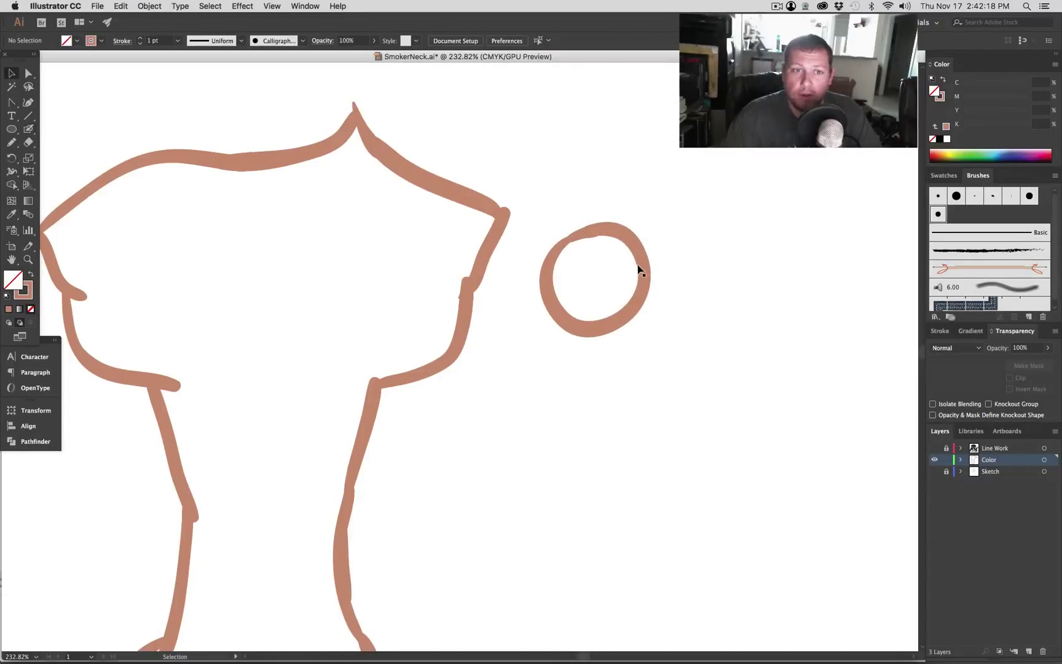
- Delete the practice ring beside the head outline
key("v")
left_click(642, 273)
key("Delete")
- Select the whole inner contour of the skin outline with Direct Selection and delete it so the skin shape becomes solid
scroll(486, 230, "left", 5)
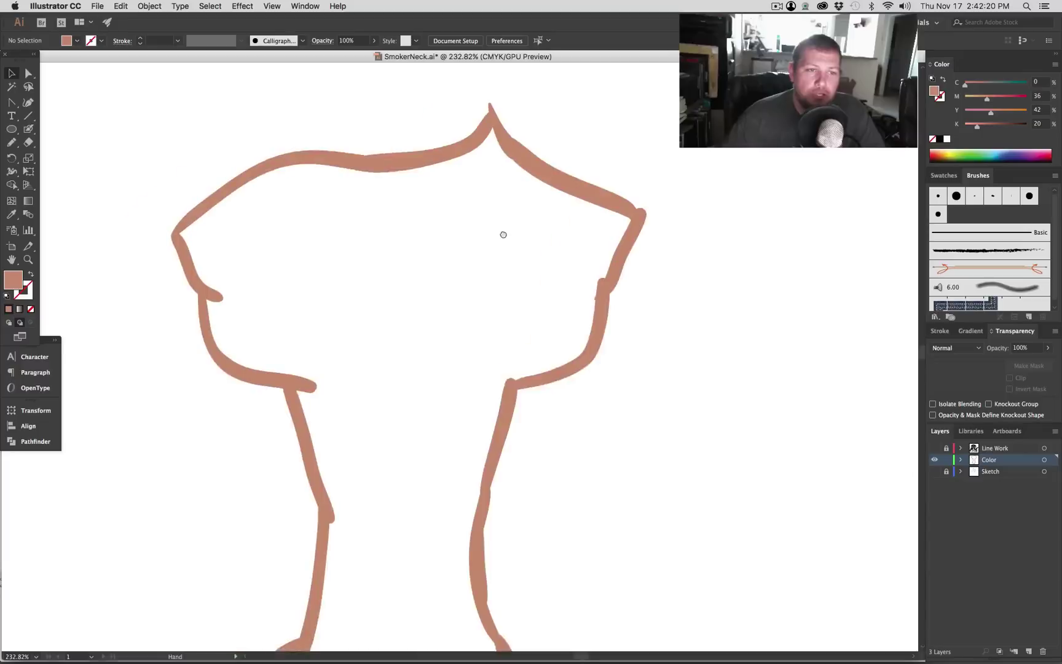
key("a")
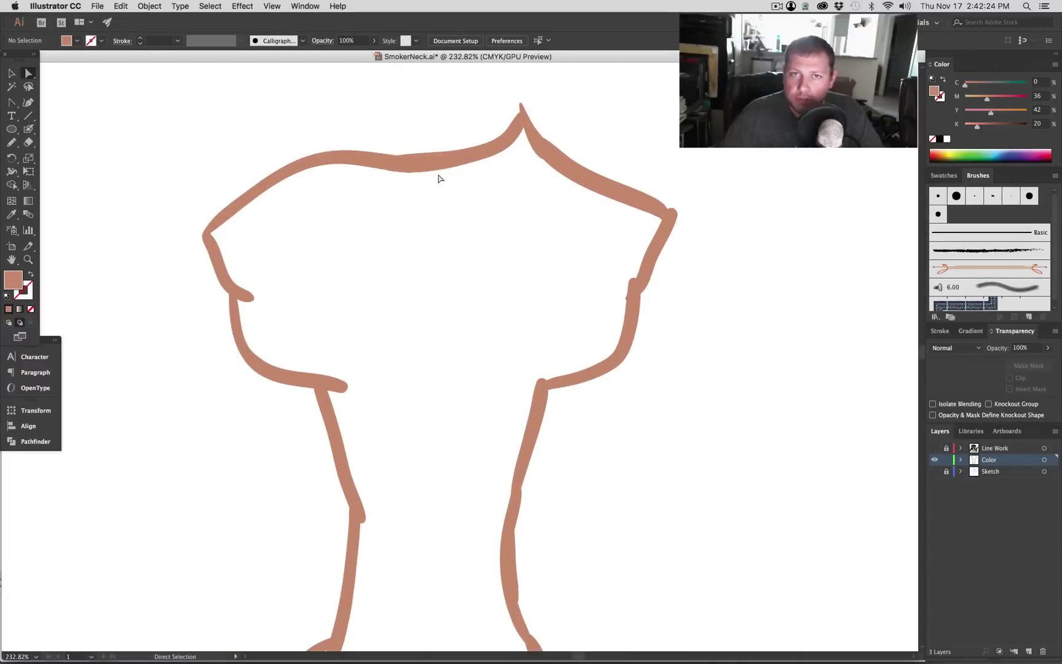
left_click(456, 166)
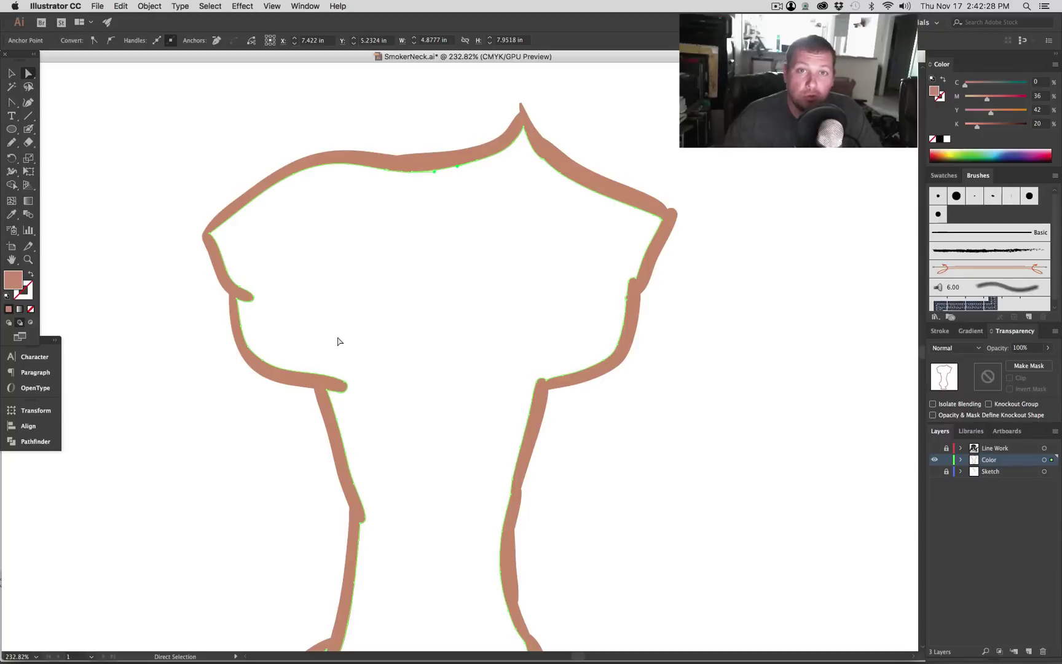
left_click(571, 170)
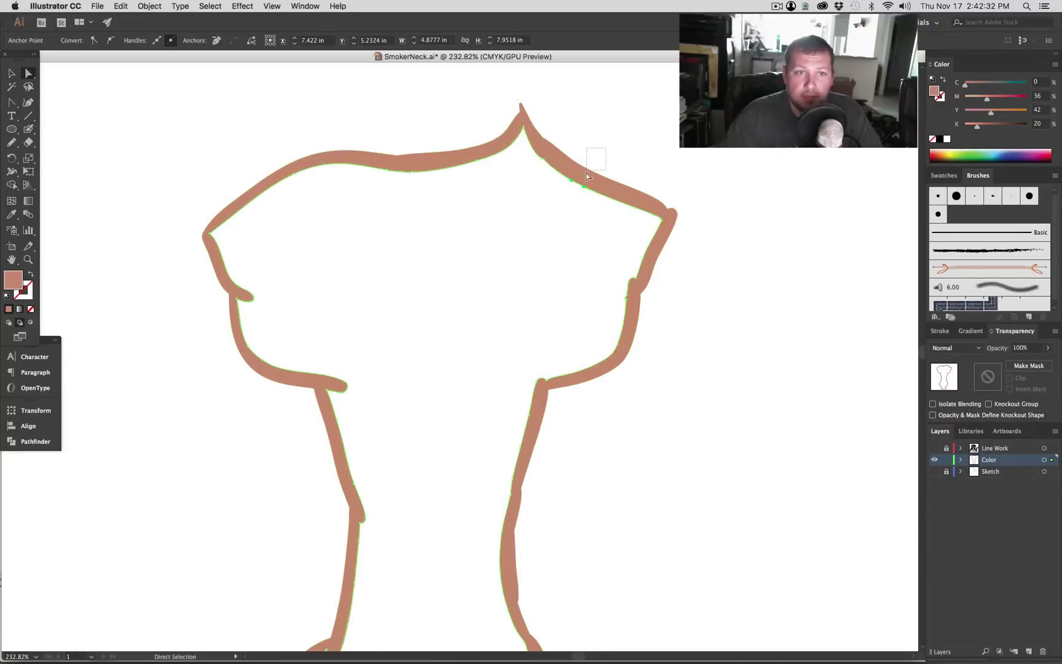
left_click(575, 198)
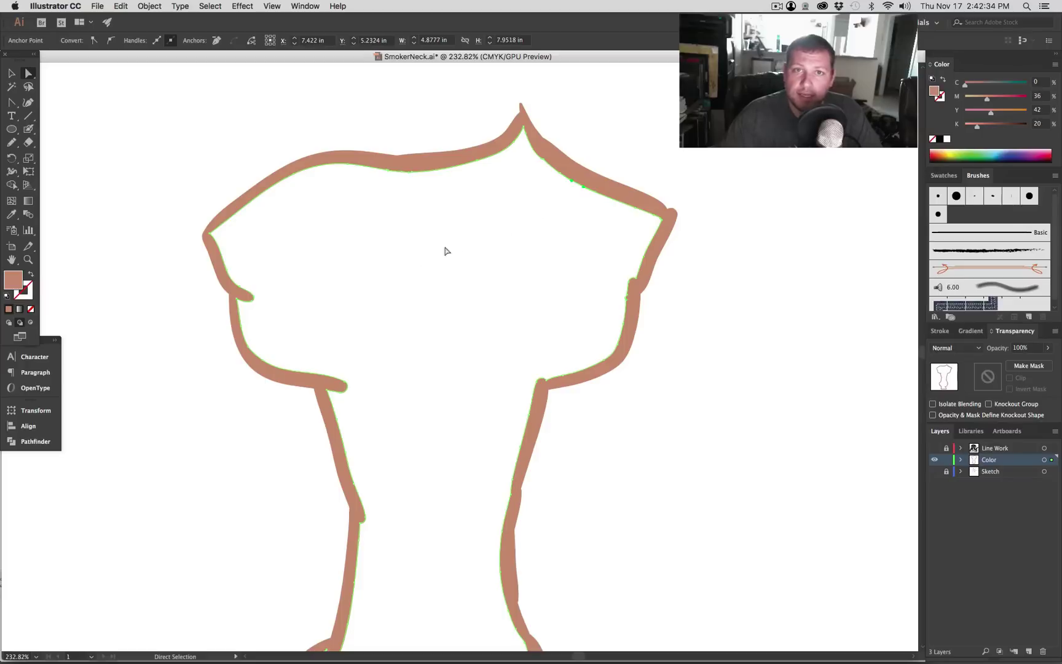
left_click(414, 207)
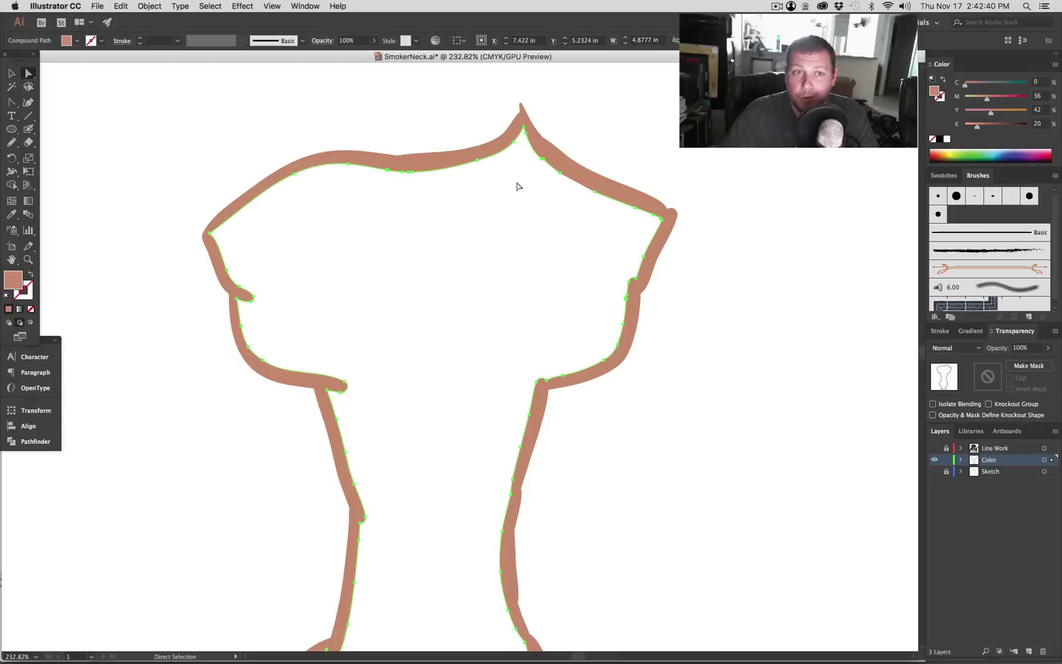
key("Delete")
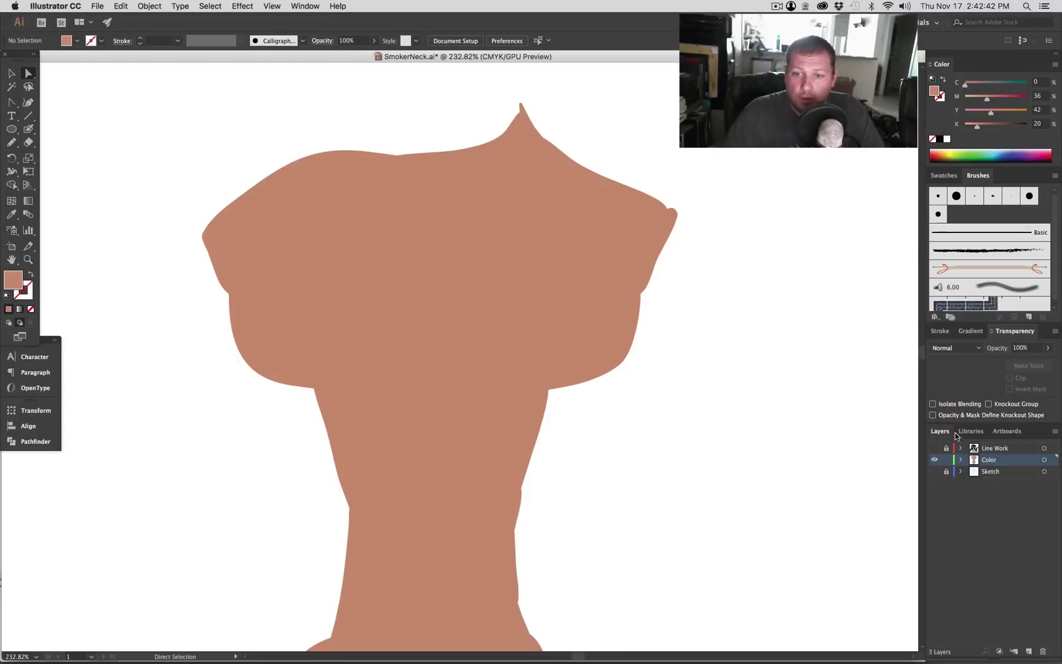
- Show the Line Work layer over the filled skin shape and view the whole figure at 100%
left_click(934, 448)
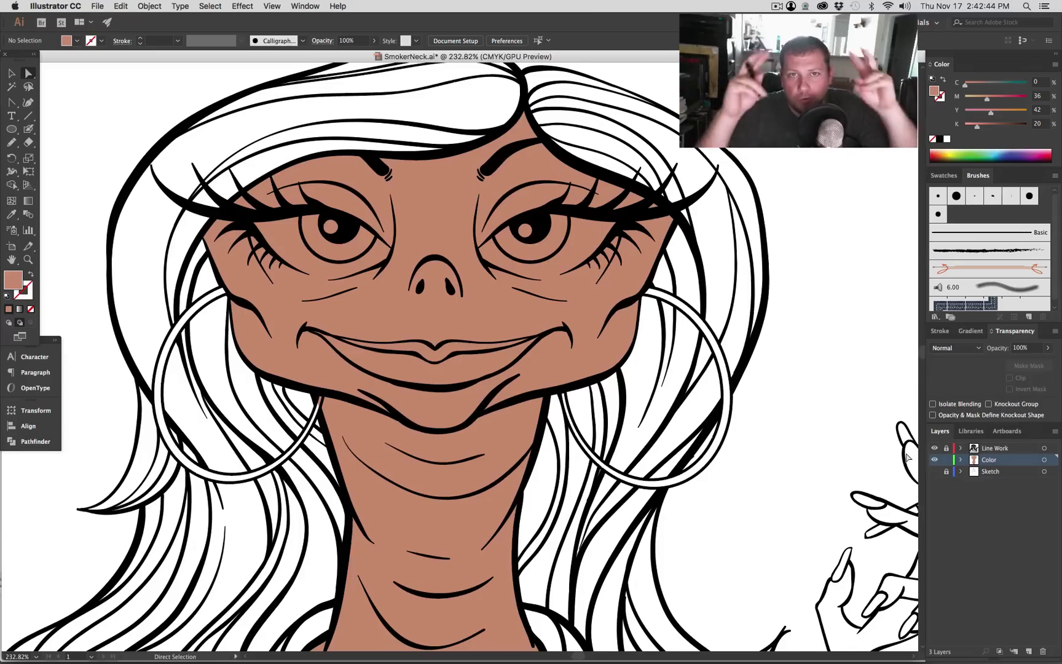
key("v")
key("super+minus")
key("super+minus")
key("super+minus")
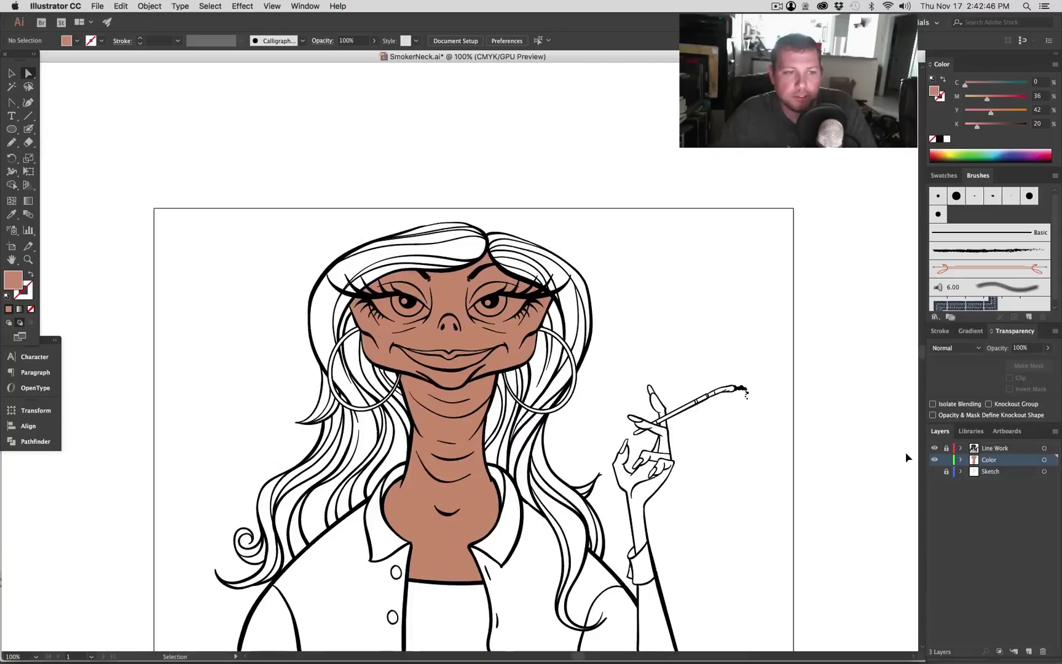
left_click_drag(432, 390, 404, 308)
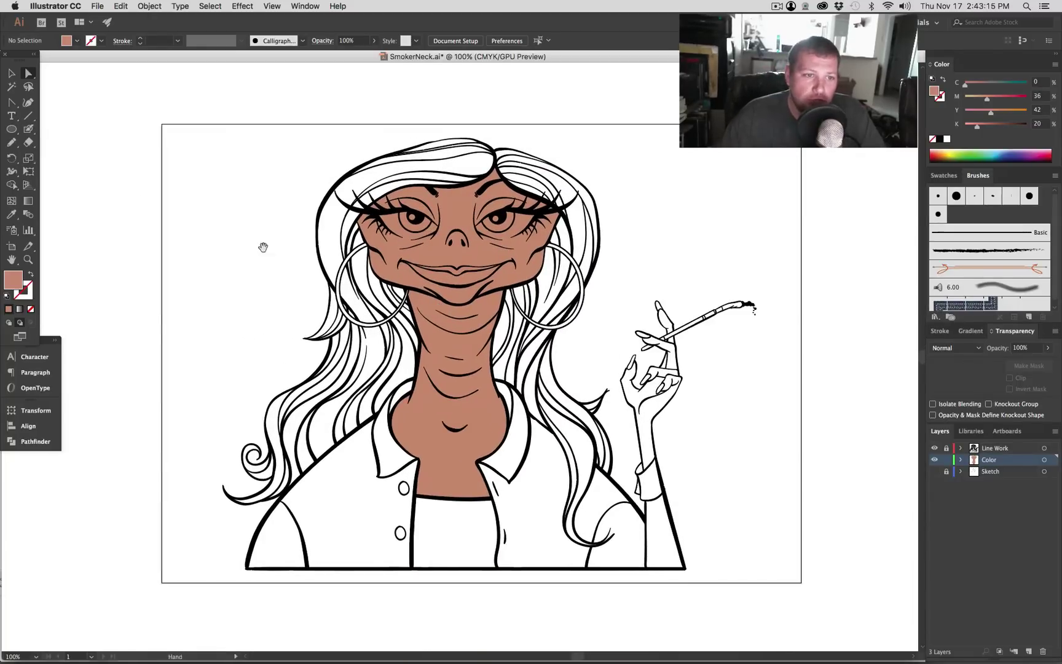
scroll(263, 247, "left", 5)
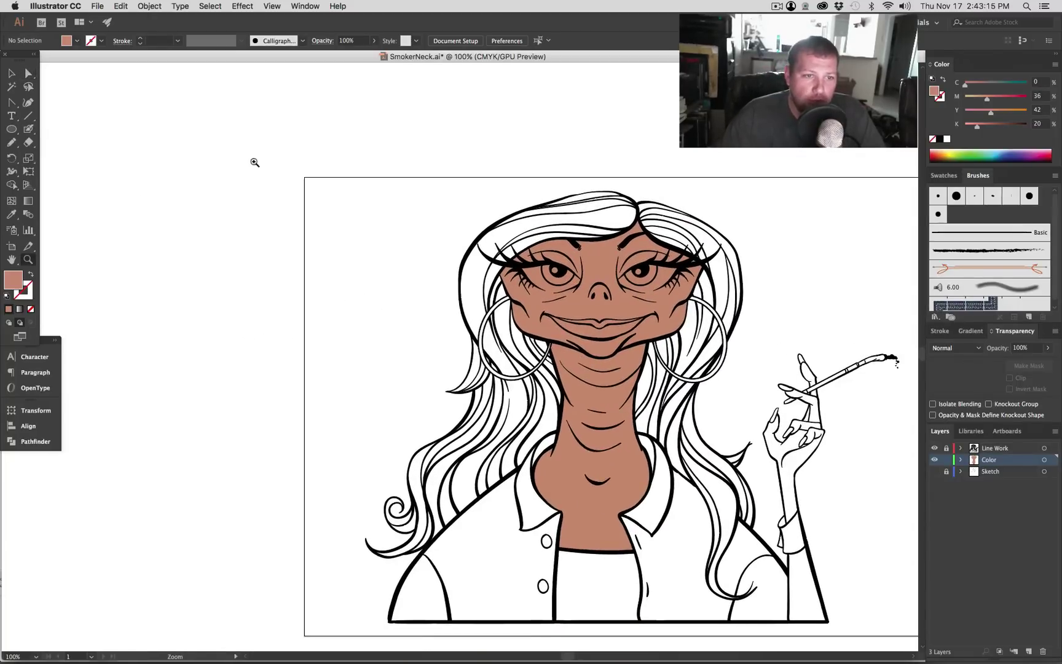
- Try a curved skin-tone Paintbrush stroke on the blank canvas beside the hair, and undo it
scroll(370, 231, "up", 5)
key("b")
mouse_move(307, 152)
left_mouse_down()
mouse_move(256, 233)
mouse_move(277, 327)
left_mouse_up()
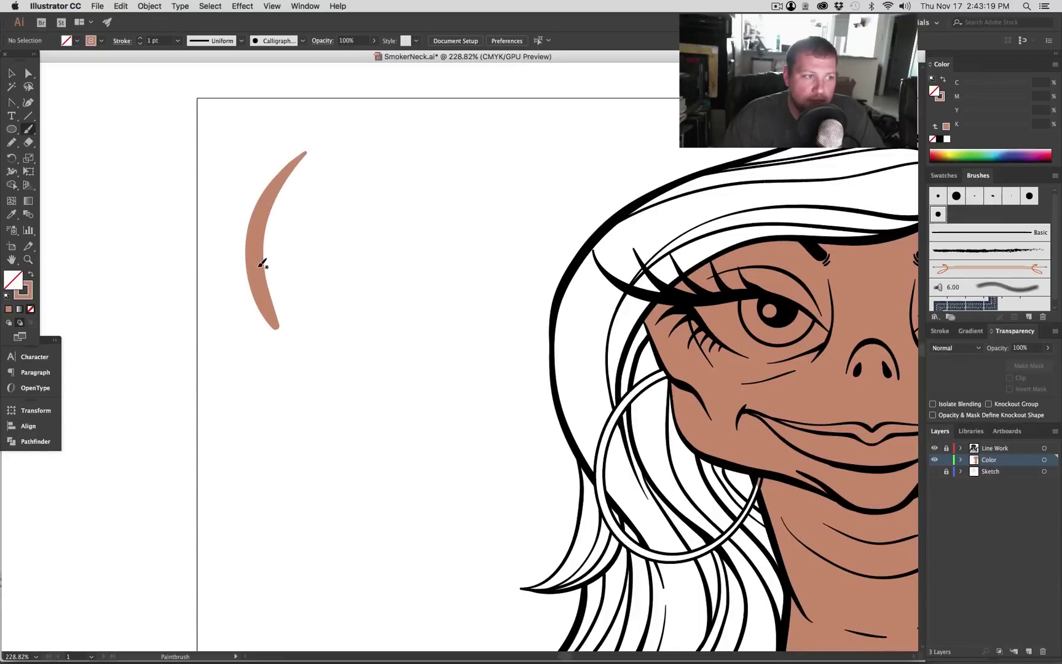
key("super+z")
- Open and accept the Paintbrush Tool options, and try further test strokes on the blank canvas beside the hair
double_click(28, 129)
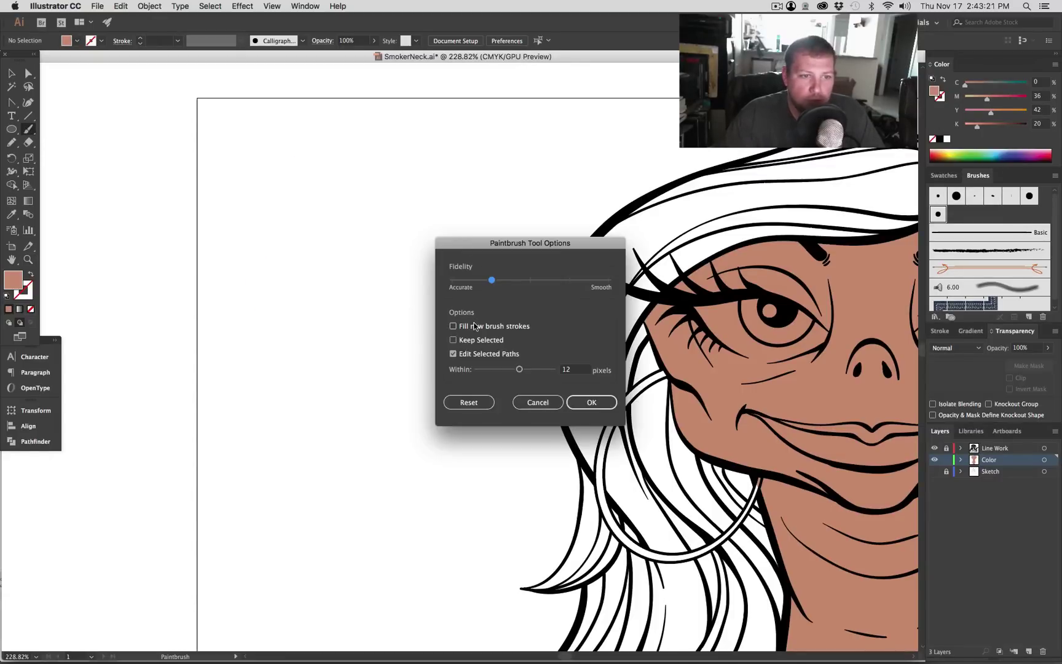
left_click(591, 402)
mouse_move(327, 155)
left_mouse_down()
mouse_move(217, 319)
mouse_move(418, 203)
mouse_move(351, 159)
mouse_move(266, 173)
mouse_move(269, 332)
mouse_move(255, 355)
mouse_move(407, 331)
mouse_move(454, 186)
mouse_move(379, 147)
mouse_move(340, 148)
left_mouse_up()
key("super+z")
mouse_move(406, 152)
left_mouse_down()
mouse_move(340, 146)
mouse_move(289, 157)
left_mouse_up()
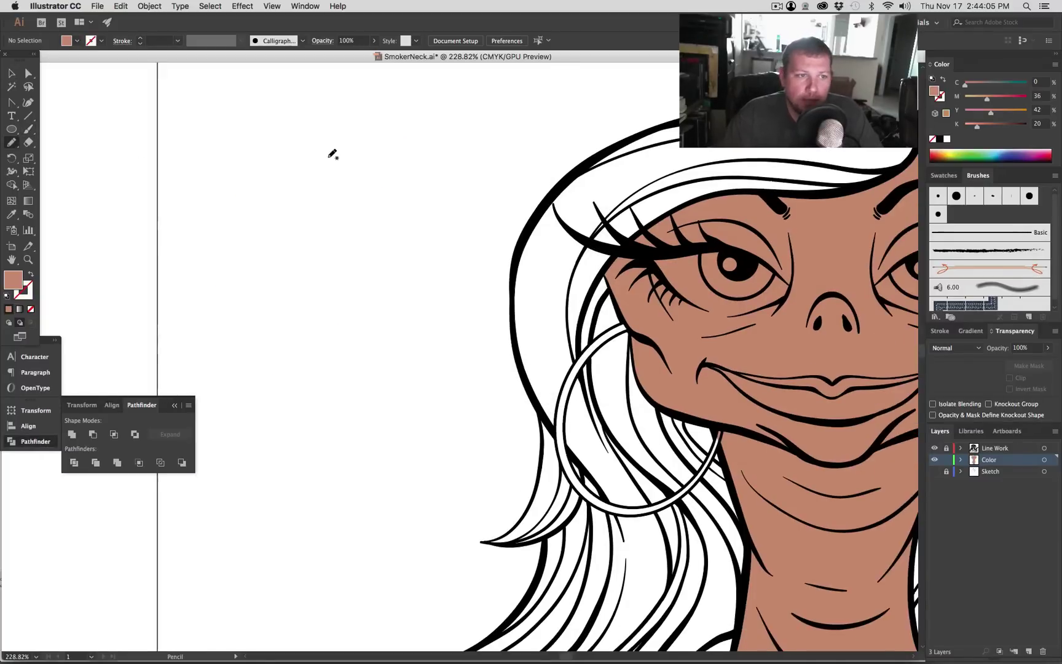
- Try a filled freehand shape with the Pencil beside the hair, extending its open path, and undo it all
mouse_move(337, 156)
left_mouse_down()
mouse_move(301, 196)
mouse_move(245, 321)
left_mouse_up()
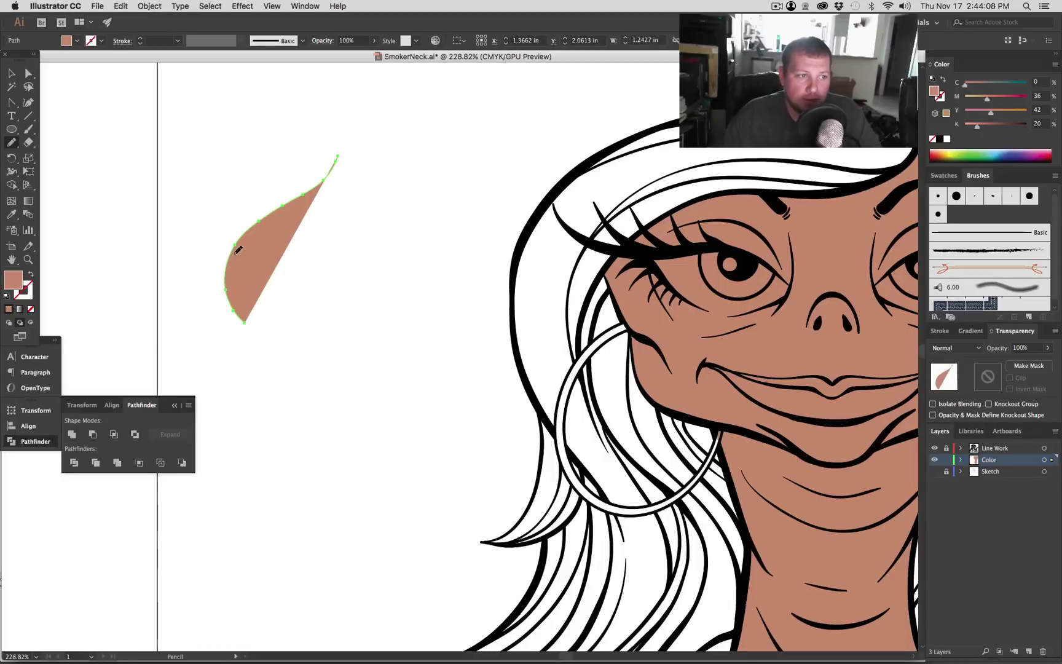
mouse_move(228, 278)
left_mouse_down()
mouse_move(273, 363)
mouse_move(313, 586)
mouse_move(388, 322)
left_mouse_up()
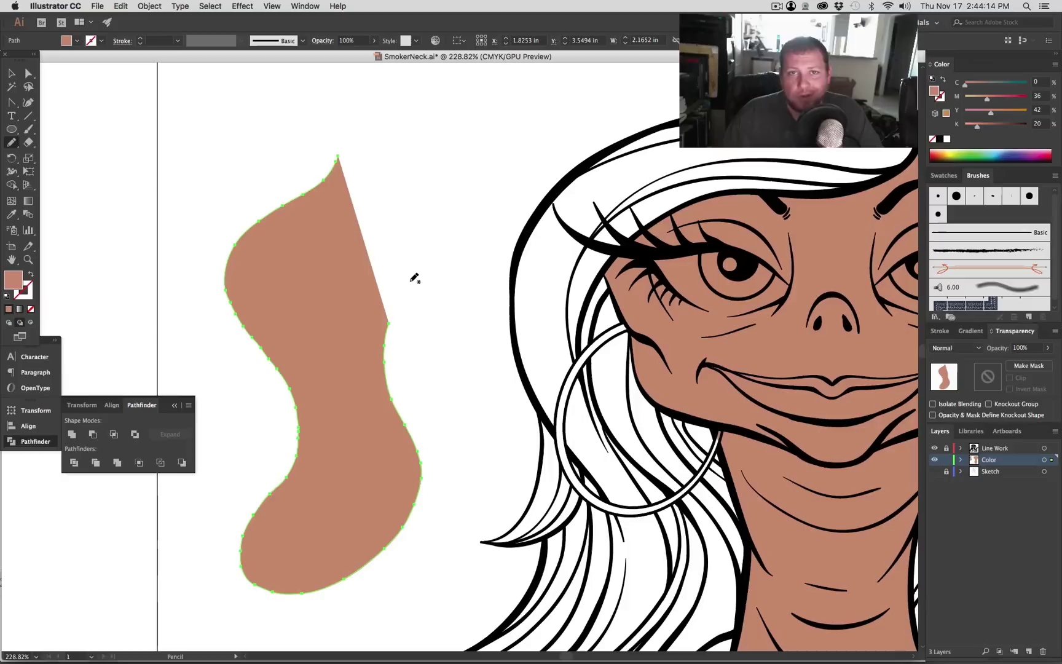
key("super+z")
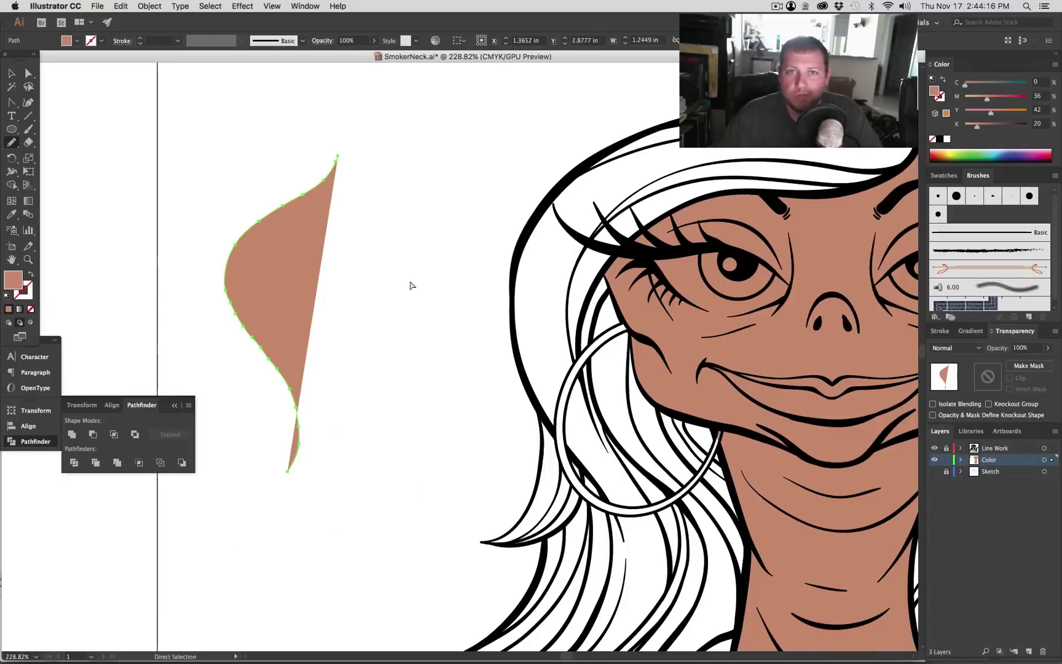
key("super+z")
key("super+z")
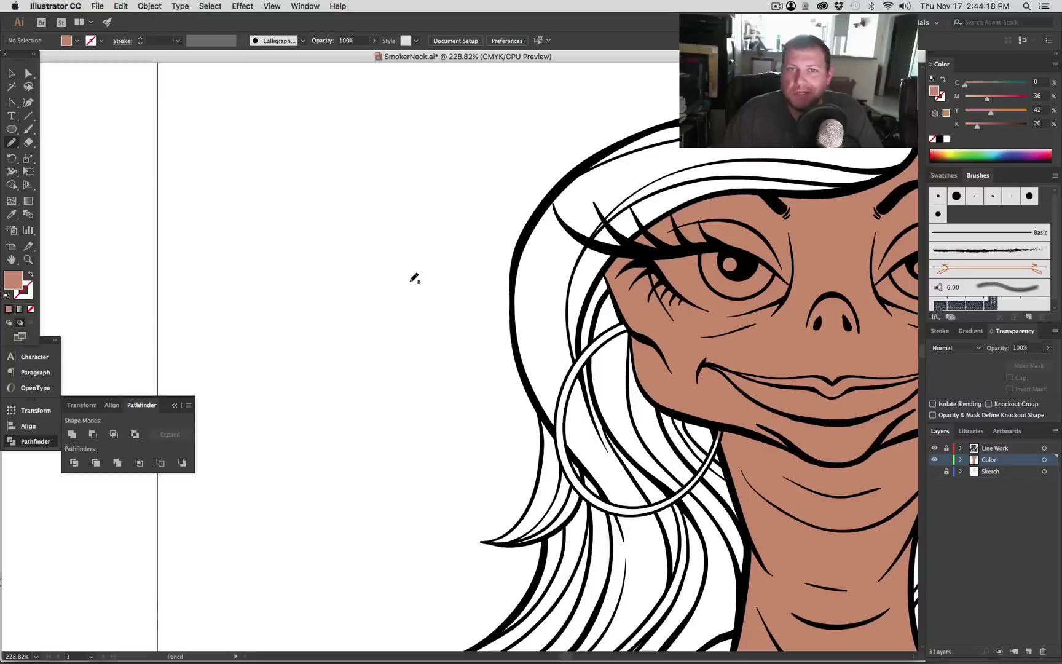
scroll(415, 278, "right", 6)
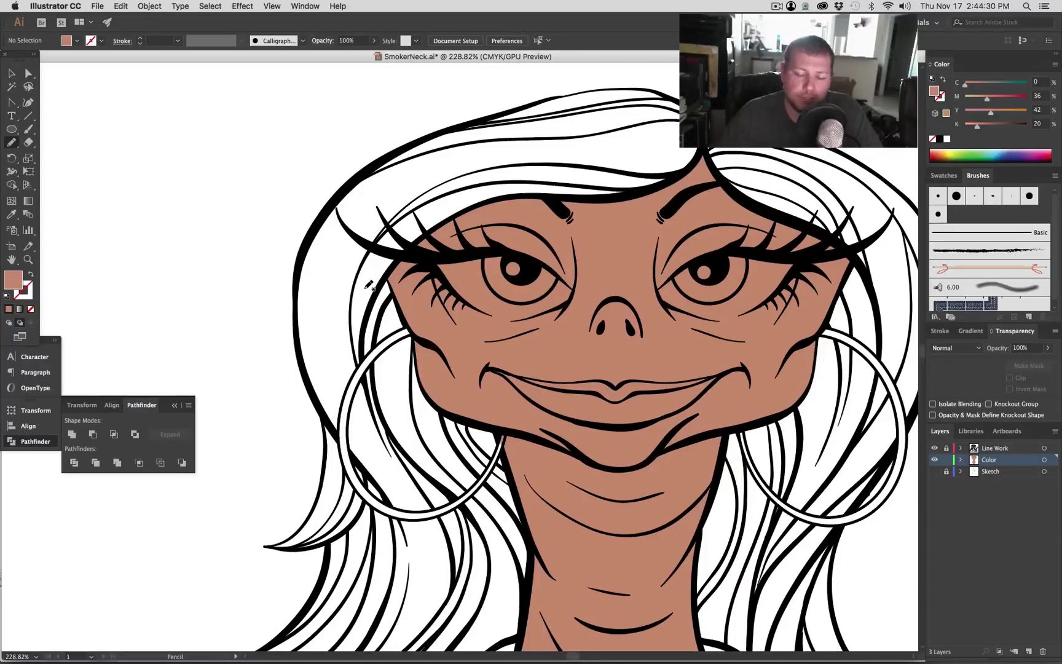
key("super+1")
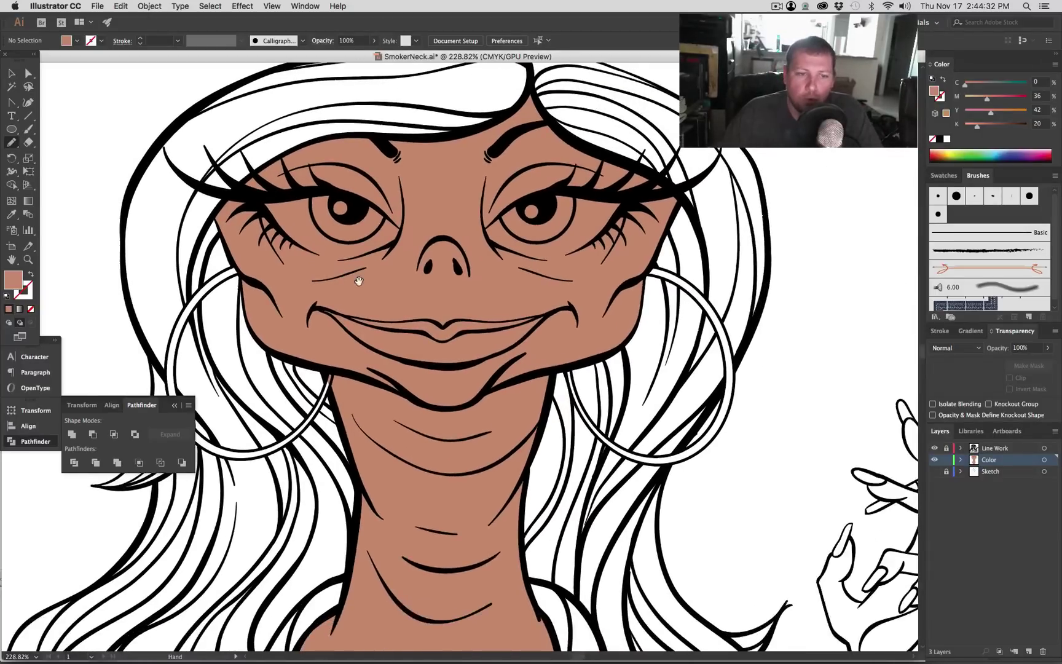